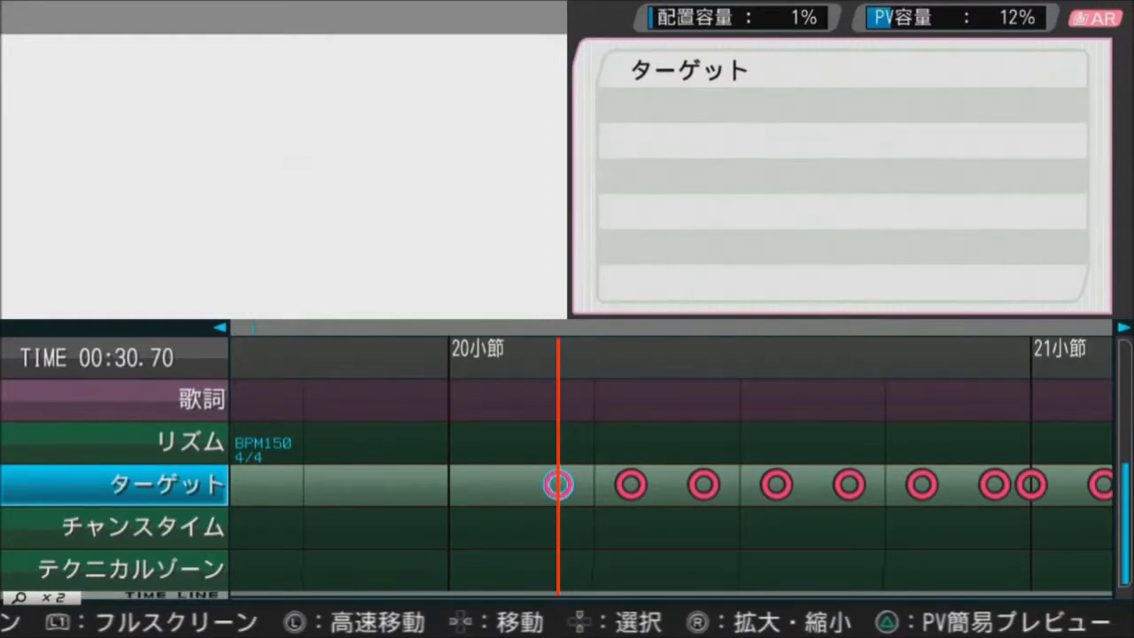
Open target placement (ターゲット配置) in normal input mode (通常入力) for the target at 00:30.70.
{"action": "key", "text": "Return"}
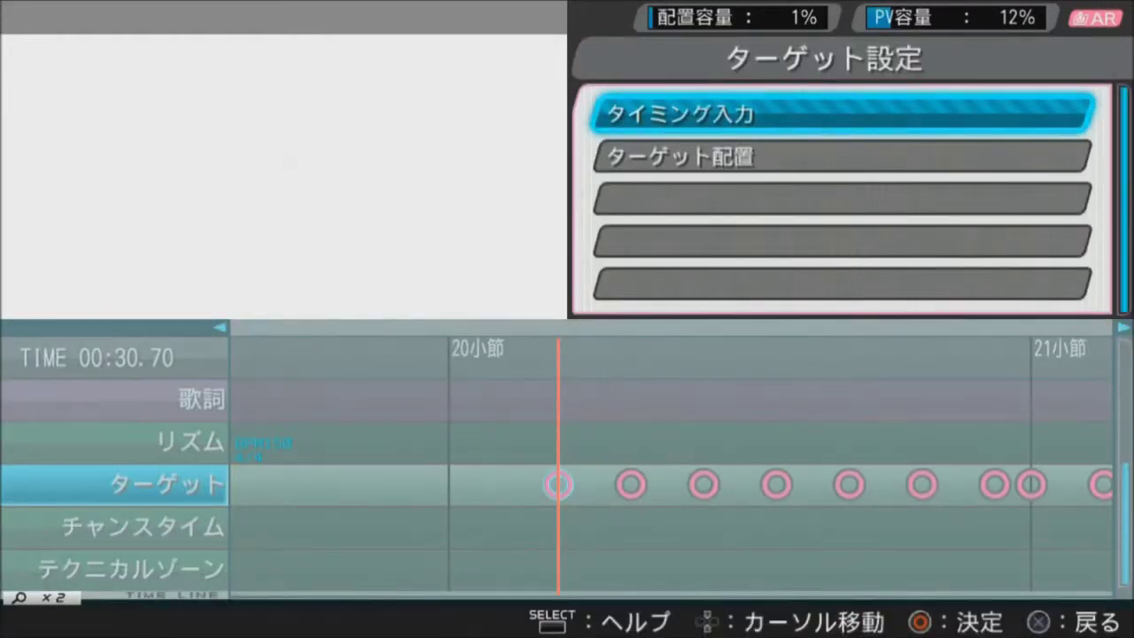
{"action": "key", "text": "Down"}
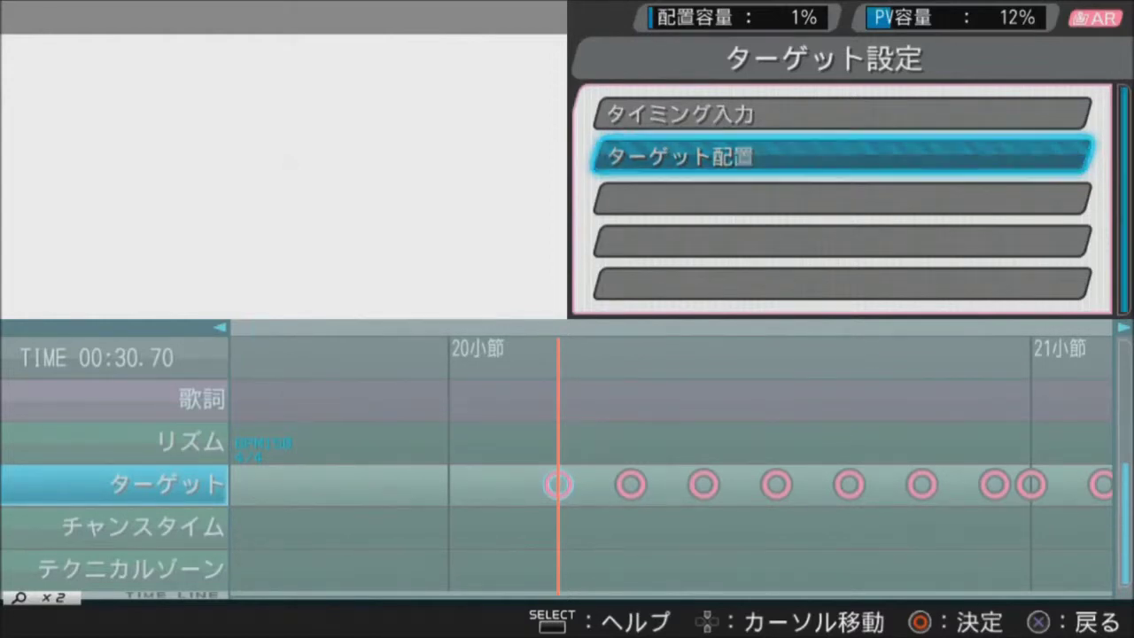
{"action": "key", "text": "Return"}
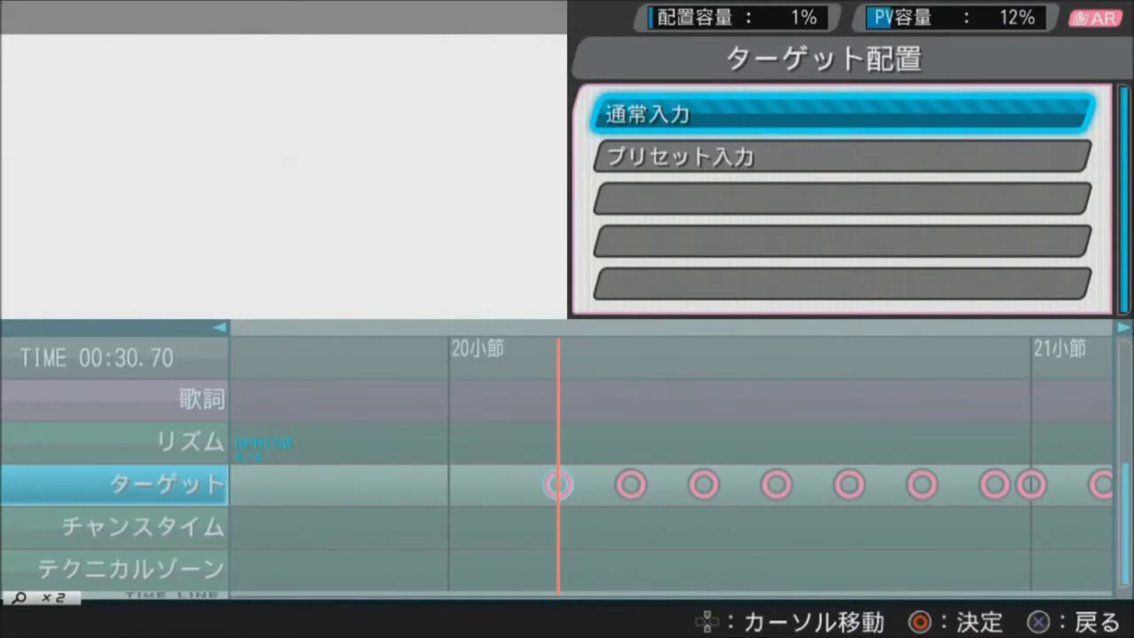
{"action": "key", "text": "Down"}
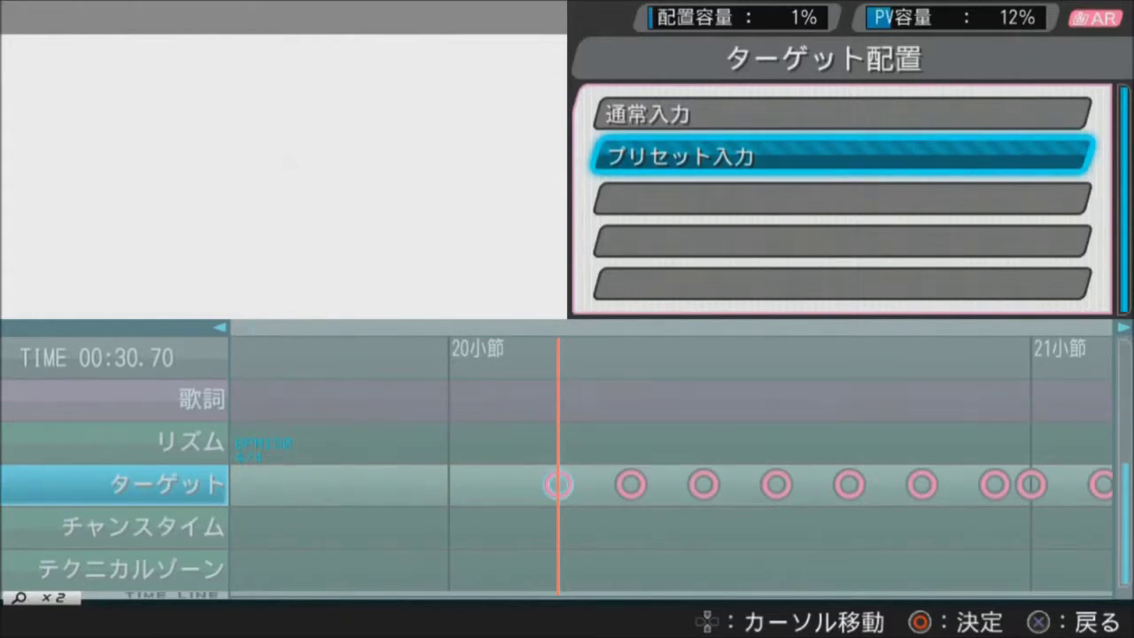
{"action": "key", "text": "Up"}
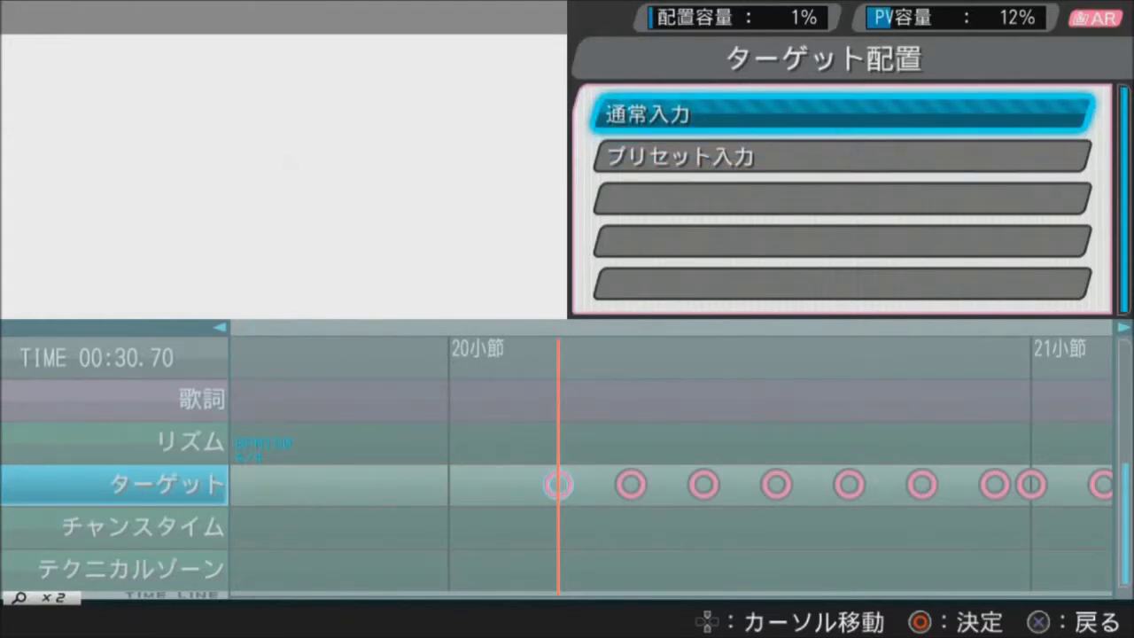
{"action": "key", "text": "Return"}
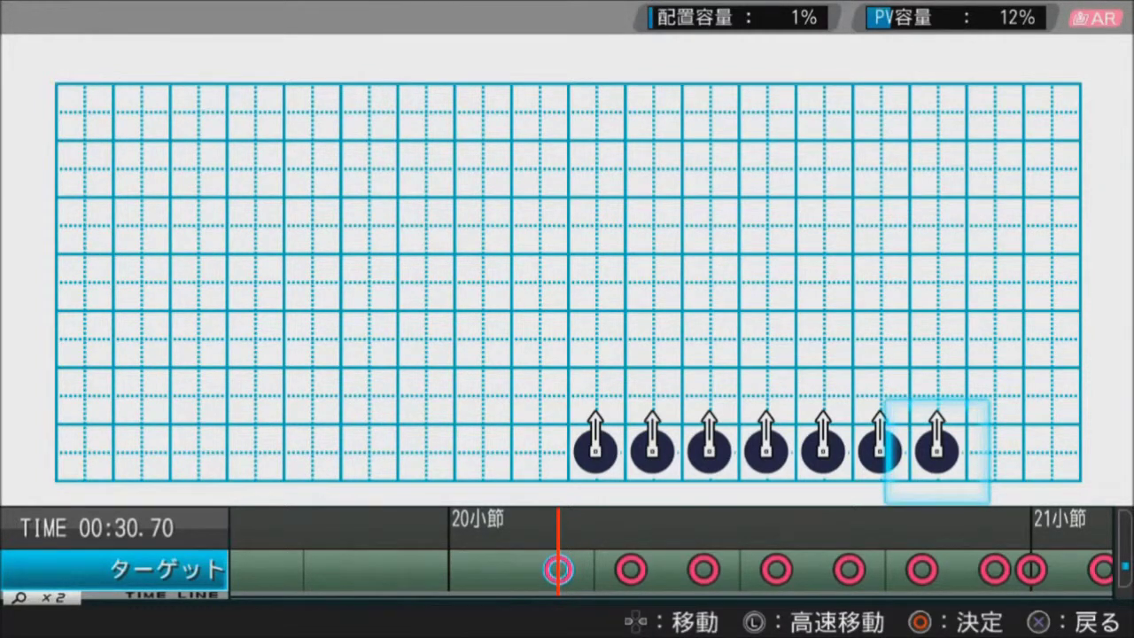
Step through the placed targets from 00:30.70 to 00:34.70 to examine their grid positions, then return to the target at 00:30.70.
{"action": "key", "text": "Right"}
{"action": "key", "text": "Right"}
{"action": "key", "text": "Right"}
{"action": "key", "text": "Right"}
{"action": "key", "text": "Right"}
{"action": "key", "text": "Right"}
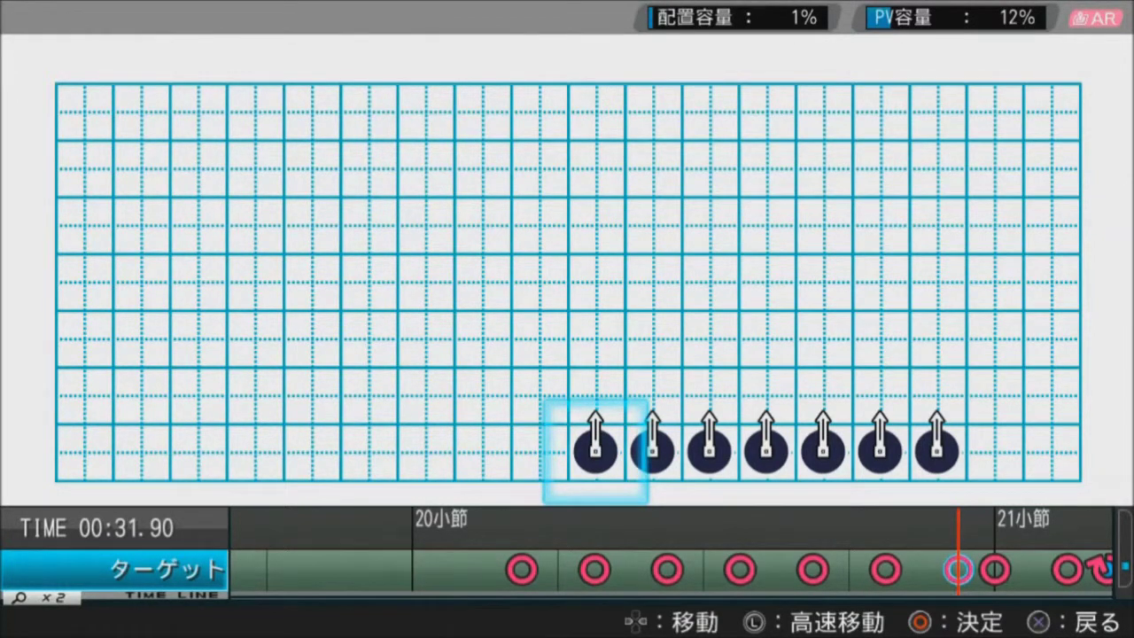
{"action": "key", "text": "Right"}
{"action": "key", "text": "Right"}
{"action": "key", "text": "Right"}
{"action": "key", "text": "Right"}
{"action": "key", "text": "Right"}
{"action": "key", "text": "Right"}
{"action": "key", "text": "Right"}
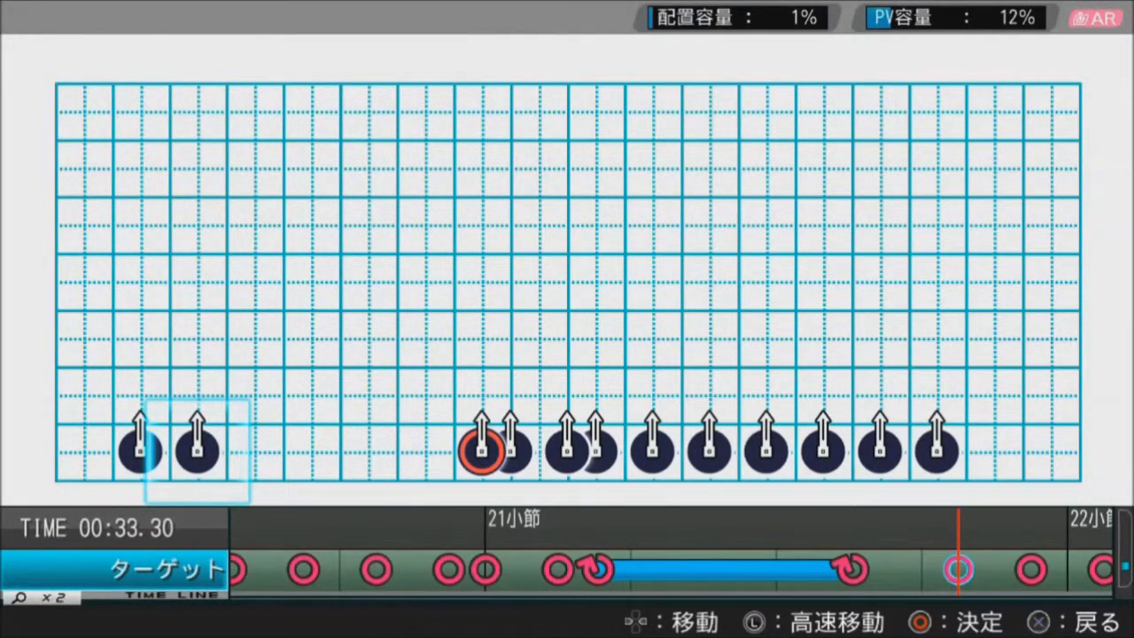
{"action": "key", "text": "Left"}
{"action": "key", "text": "Left"}
{"action": "key", "text": "Left"}
{"action": "key", "text": "Left"}
{"action": "key", "text": "Left"}
{"action": "key", "text": "Left"}
{"action": "key", "text": "Left"}
{"action": "key", "text": "Left"}
{"action": "key", "text": "Left"}
{"action": "key", "text": "Left"}
{"action": "key", "text": "Right"}
{"action": "key", "text": "Right"}
{"action": "key", "text": "Right"}
{"action": "key", "text": "Right"}
{"action": "key", "text": "Right"}
{"action": "key", "text": "Right"}
{"action": "key", "text": "Right"}
{"action": "key", "text": "Right"}
{"action": "key", "text": "Right"}
{"action": "key", "text": "Right"}
{"action": "key", "text": "Right"}
{"action": "key", "text": "Right"}
{"action": "key", "text": "Right"}
{"action": "key", "text": "Right"}
{"action": "key", "text": "Right"}
{"action": "key", "text": "Right"}
{"action": "key", "text": "Right"}
{"action": "key", "text": "Right"}
{"action": "key", "text": "Right"}
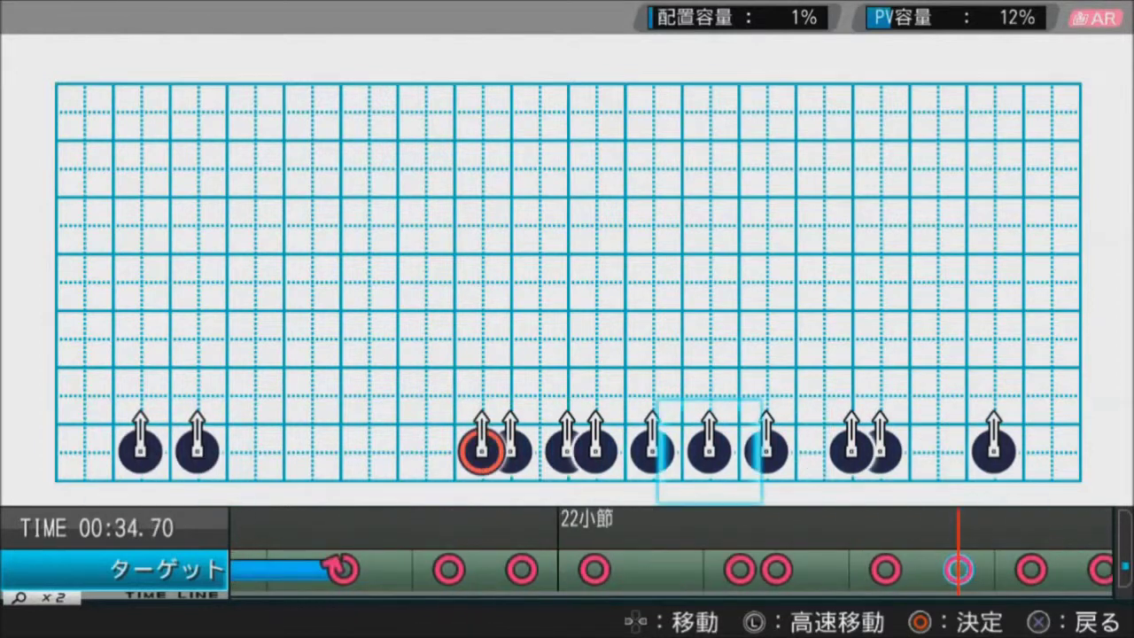
{"action": "key", "text": "Left"}
{"action": "key", "text": "Right"}
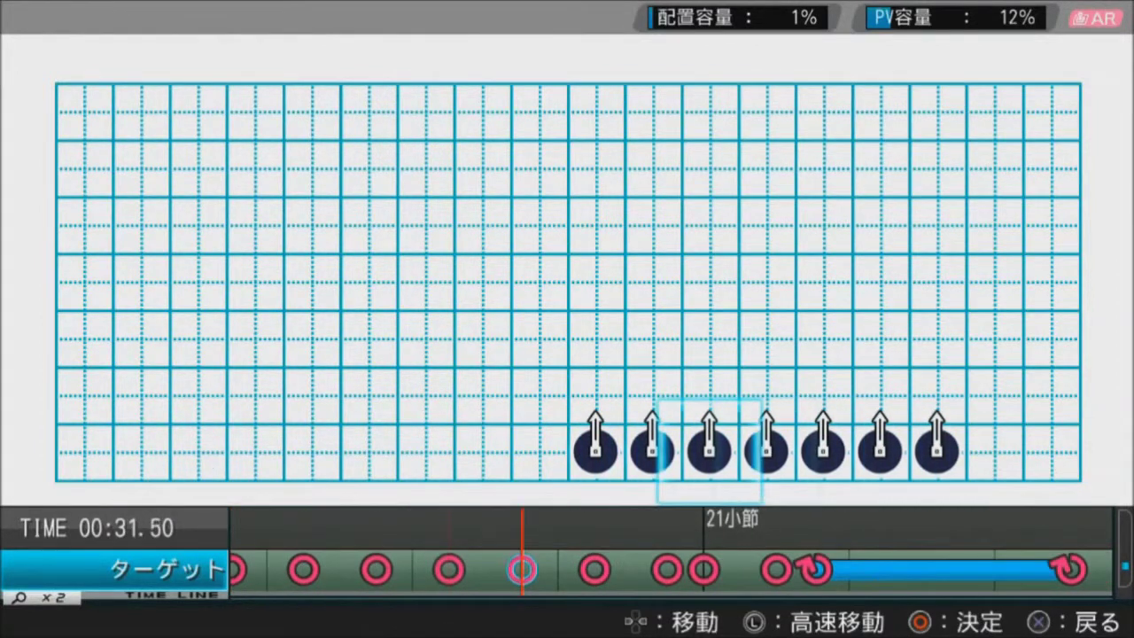
{"action": "key", "text": "Right"}
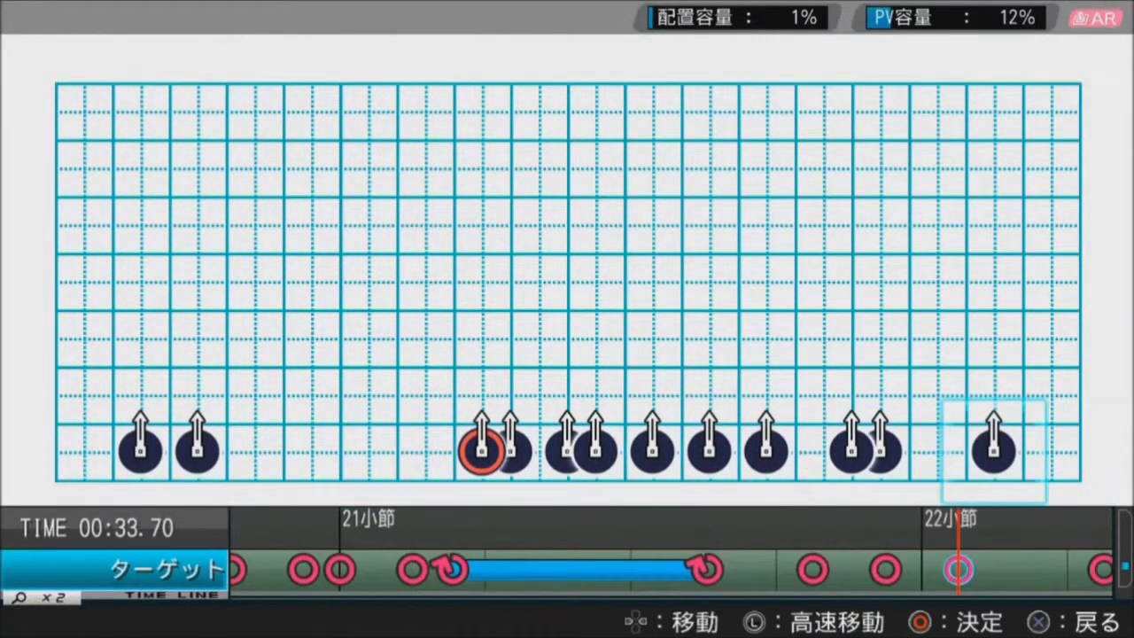
{"action": "key", "text": "Right"}
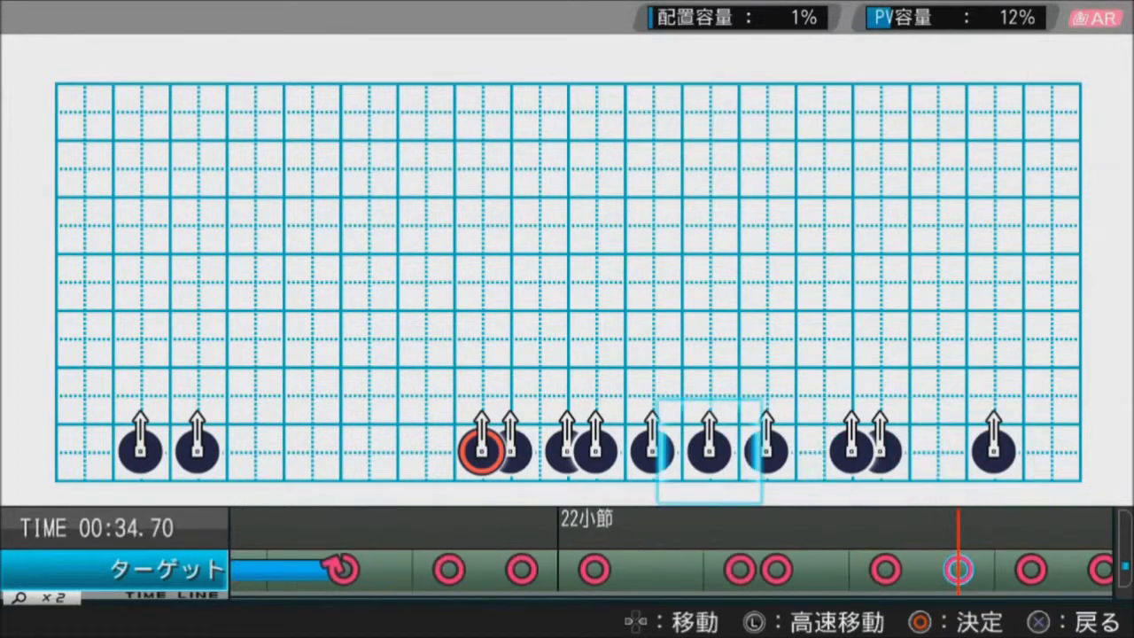
{"action": "key", "text": "Left"}
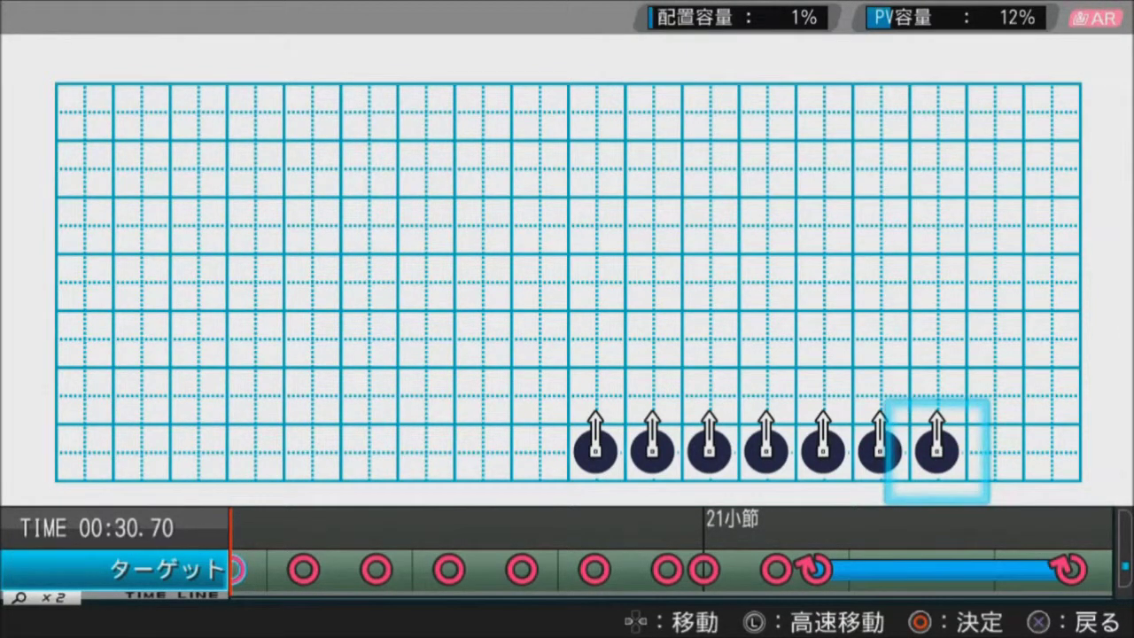
Pick up the target at 00:30.70 and raise it from the bottom row to the grid line four cells below the grid's top.
{"action": "key", "text": "Return"}
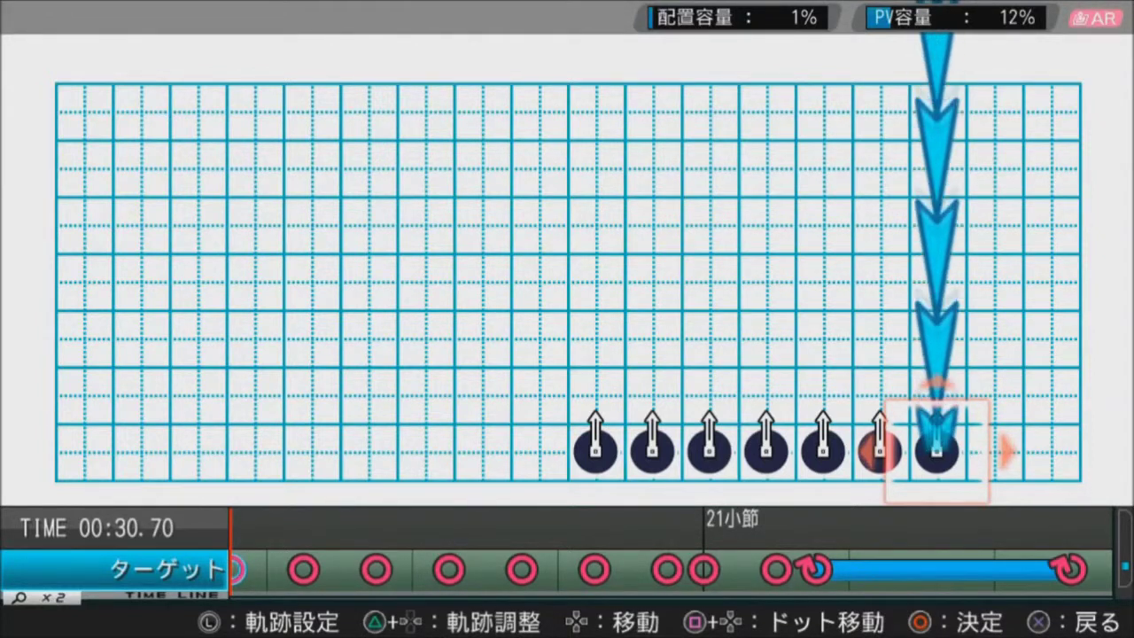
{"action": "key", "text": "Up"}
{"action": "key", "text": "Up"}
{"action": "key", "text": "Left"}
{"action": "key", "text": "Left"}
{"action": "key", "text": "Left"}
{"action": "key", "text": "Left"}
{"action": "key", "text": "Left"}
{"action": "key", "text": "Left"}
{"action": "key", "text": "Left"}
{"action": "key", "text": "Left"}
{"action": "key", "text": "Left"}
{"action": "key", "text": "Left"}
{"action": "key", "text": "Left"}
{"action": "key", "text": "Left"}
{"action": "key", "text": "Left"}
{"action": "key", "text": "Left"}
{"action": "key", "text": "Left"}
{"action": "key", "text": "Left"}
{"action": "key", "text": "Left"}
{"action": "key", "text": "Up"}
{"action": "key", "text": "Up"}
{"action": "key", "text": "Up"}
{"action": "key", "text": "Right"}
{"action": "key", "text": "Right"}
Try the target at 00:30.70 at different horizontal positions along its grid line.
{"action": "key", "text": "Right"}
{"action": "key", "text": "Right"}
{"action": "key", "text": "Right"}
{"action": "key", "text": "Right"}
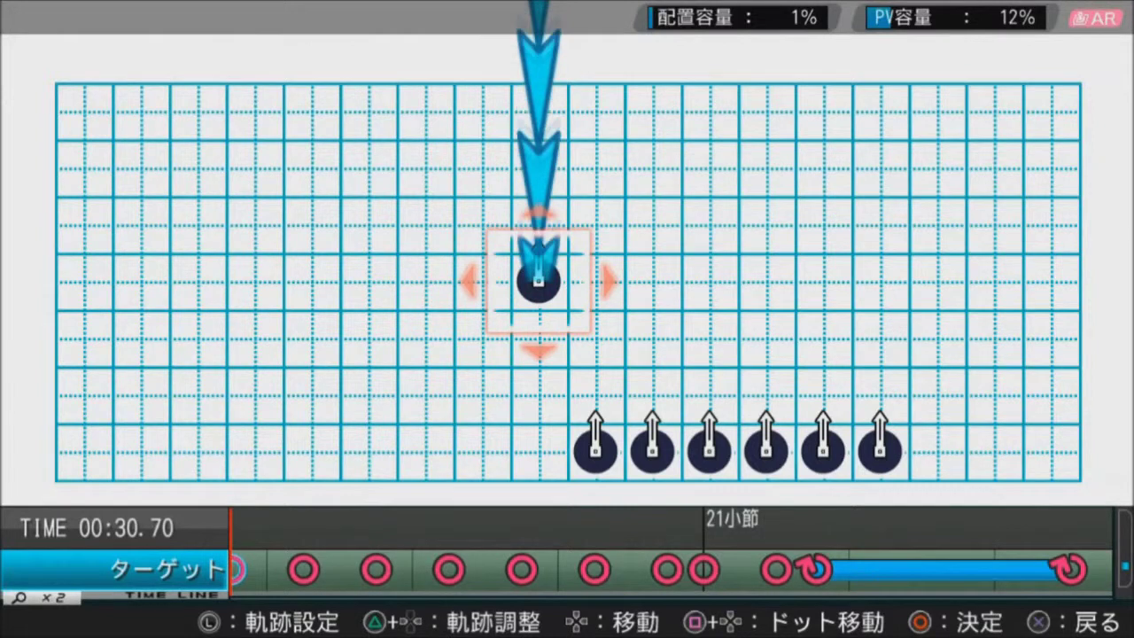
{"action": "key", "text": "Down"}
{"action": "key", "text": "Right"}
{"action": "key", "text": "Right"}
{"action": "key", "text": "Right"}
{"action": "key", "text": "Right"}
{"action": "key", "text": "Right"}
{"action": "key", "text": "Left"}
{"action": "key", "text": "Left"}
{"action": "key", "text": "Left"}
{"action": "key", "text": "Left"}
{"action": "key", "text": "Left"}
{"action": "key", "text": "Left"}
{"action": "key", "text": "Left"}
{"action": "key", "text": "Left"}
{"action": "key", "text": "Left"}
{"action": "key", "text": "Left"}
{"action": "key", "text": "Left"}
{"action": "key", "text": "Left"}
{"action": "key", "text": "Left"}
{"action": "key", "text": "Left"}
{"action": "key", "text": "Left"}
{"action": "key", "text": "Left"}
{"action": "key", "text": "Left"}
{"action": "key", "text": "Left"}
{"action": "key", "text": "Left"}
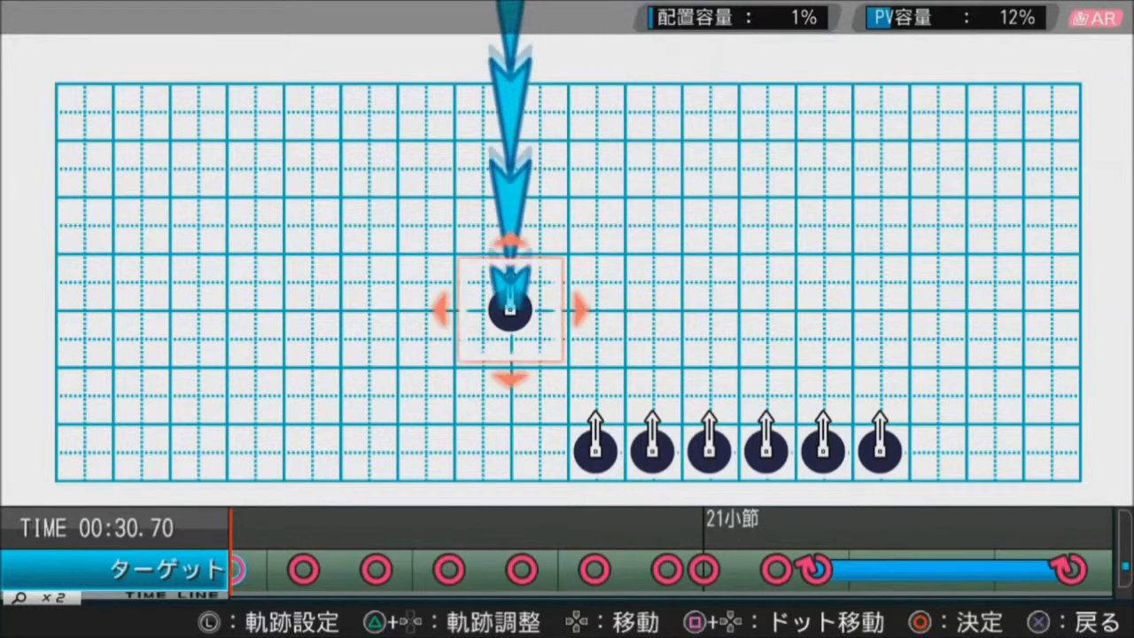
{"action": "key", "text": "Left"}
{"action": "key", "text": "Left"}
{"action": "key", "text": "Left"}
{"action": "key", "text": "Right"}
{"action": "key", "text": "Right"}
{"action": "key", "text": "Right"}
{"action": "key", "text": "Right"}
{"action": "key", "text": "Right"}
{"action": "key", "text": "Right"}
{"action": "key", "text": "Right"}
{"action": "key", "text": "Right"}
{"action": "key", "text": "Right"}
{"action": "key", "text": "Right"}
{"action": "key", "text": "Right"}
{"action": "key", "text": "Right"}
{"action": "key", "text": "Right"}
{"action": "key", "text": "Right"}
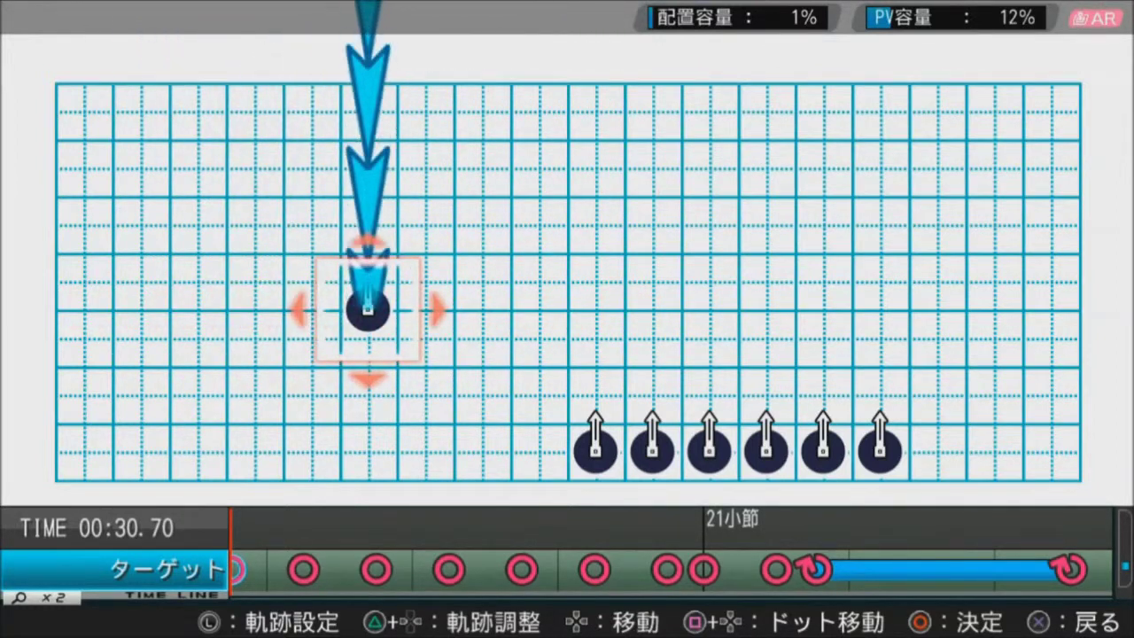
{"action": "key", "text": "Right"}
{"action": "key", "text": "Right"}
{"action": "key", "text": "Right"}
{"action": "key", "text": "Right"}
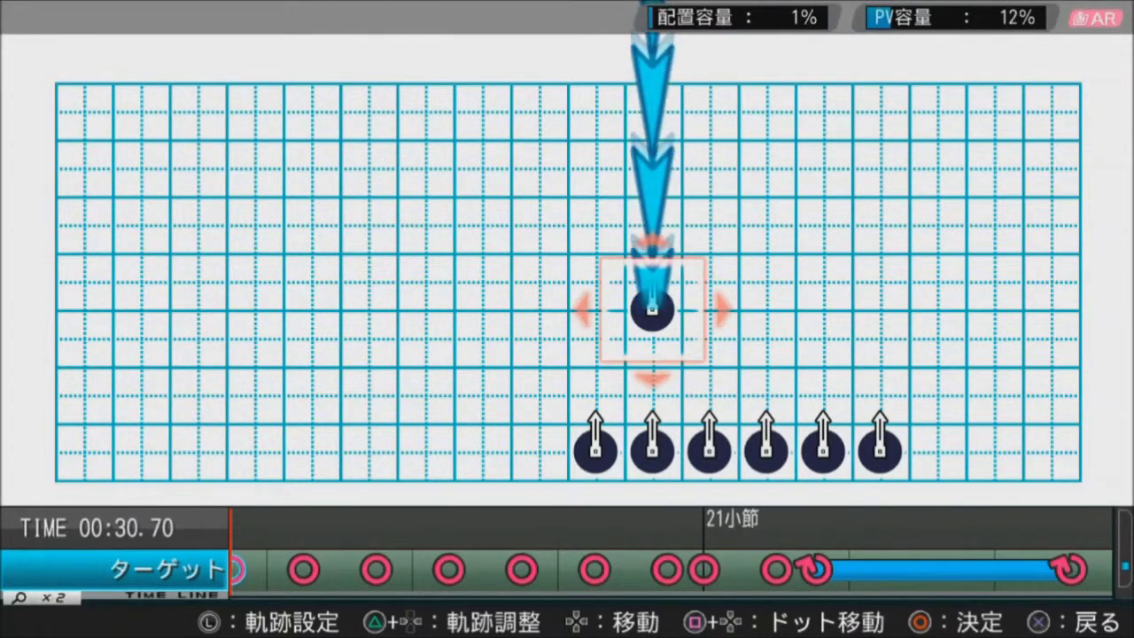
{"action": "key", "text": "Left"}
{"action": "key", "text": "Left"}
{"action": "key", "text": "Left"}
{"action": "key", "text": "Left"}
{"action": "key", "text": "Left"}
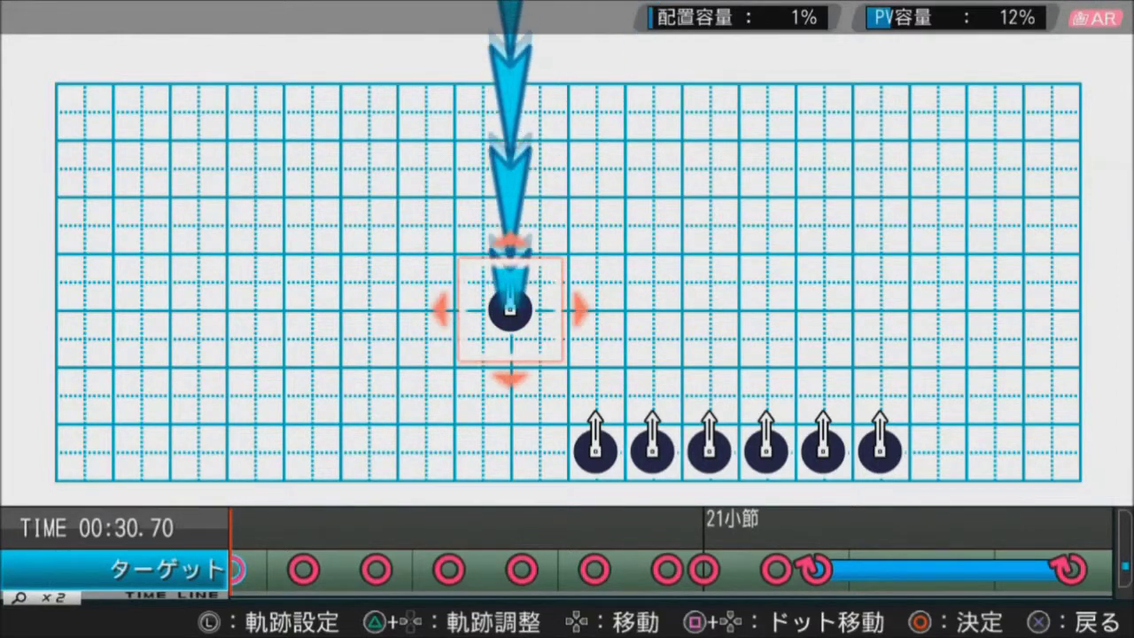
Place the target at 00:30.70 two cells in from the grid's left edge on its current grid line.
{"action": "key", "text": "Left"}
{"action": "key", "text": "Left"}
{"action": "key", "text": "Left"}
{"action": "key", "text": "Left"}
{"action": "key", "text": "Left"}
{"action": "key", "text": "Left"}
{"action": "key", "text": "Left"}
{"action": "key", "text": "Left"}
{"action": "key", "text": "Left"}
{"action": "key", "text": "Left"}
{"action": "key", "text": "Left"}
{"action": "key", "text": "Left"}
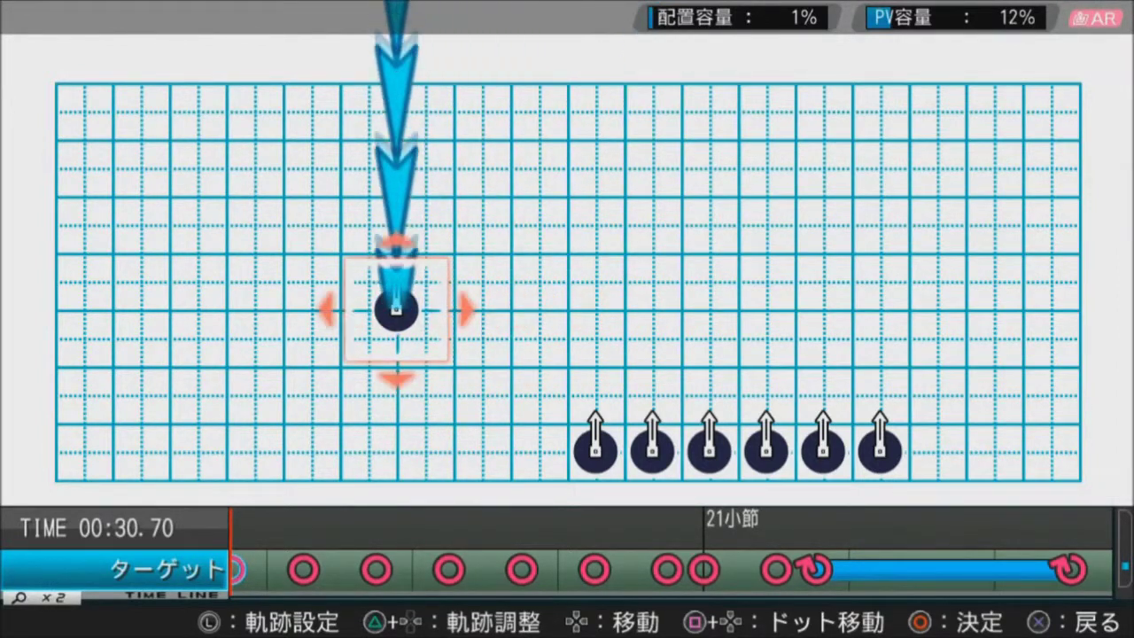
{"action": "key", "text": "Return"}
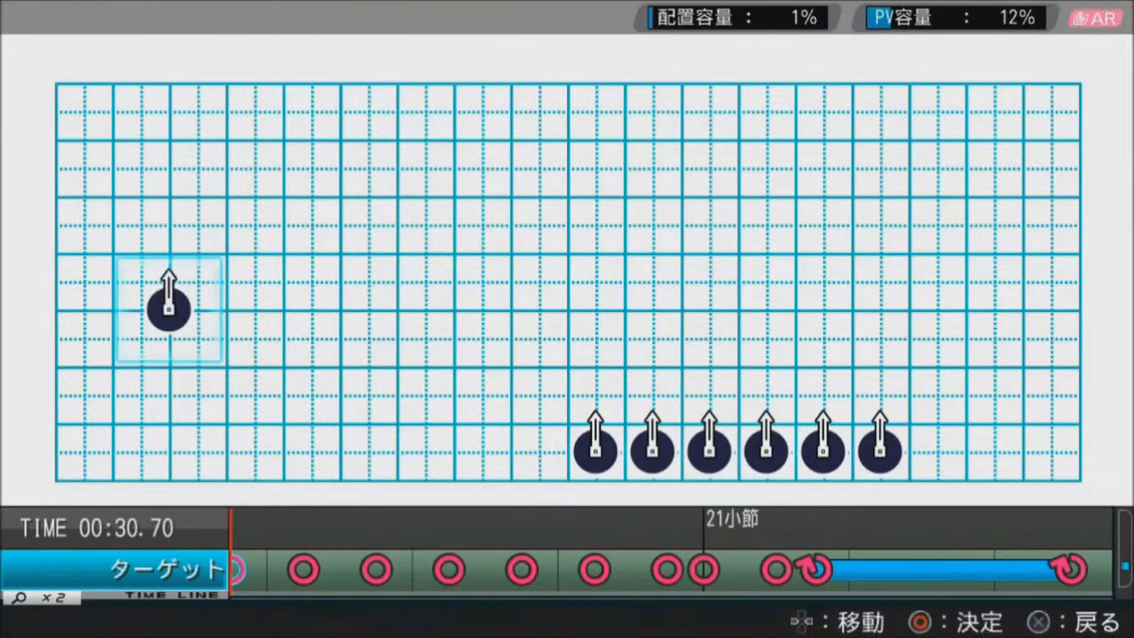
Place the target at 00:30.90 one cell to the right of the first target, on the same grid line.
{"action": "key", "text": "Right"}
{"action": "key", "text": "Return"}
{"action": "key", "text": "Up"}
{"action": "key", "text": "Up"}
{"action": "key", "text": "Up"}
{"action": "key", "text": "Up"}
{"action": "key", "text": "Left"}
{"action": "key", "text": "Left"}
{"action": "key", "text": "Left"}
{"action": "key", "text": "Left"}
{"action": "key", "text": "Left"}
{"action": "key", "text": "Left"}
{"action": "key", "text": "Left"}
{"action": "key", "text": "Left"}
{"action": "key", "text": "Left"}
{"action": "key", "text": "Left"}
{"action": "key", "text": "Left"}
{"action": "key", "text": "Left"}
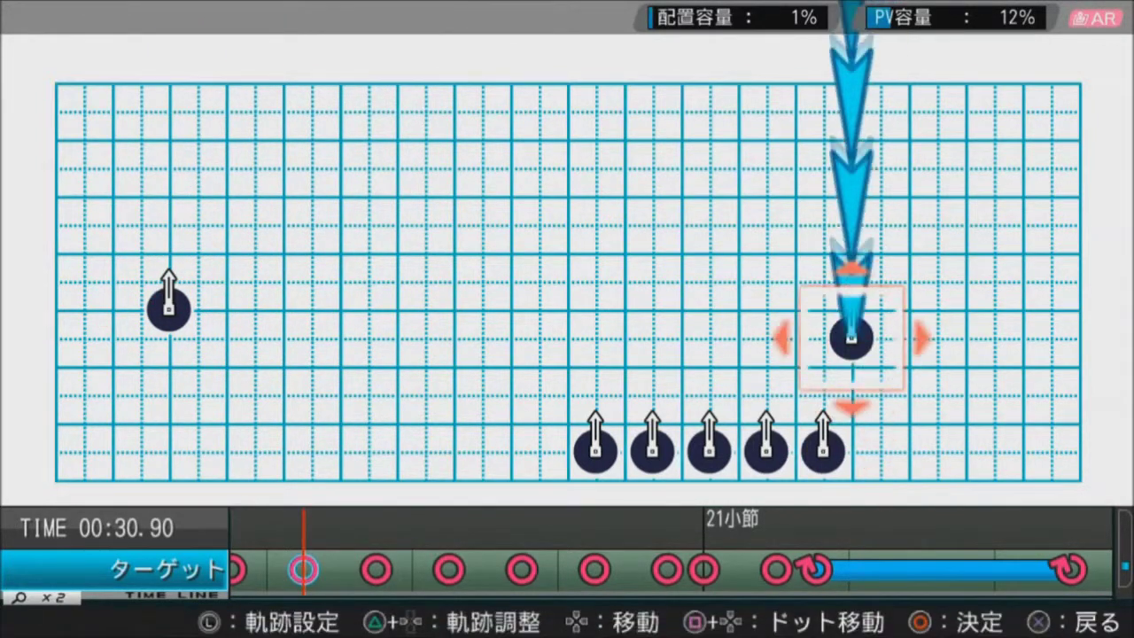
{"action": "key", "text": "Left"}
{"action": "key", "text": "Left"}
{"action": "key", "text": "Left"}
{"action": "key", "text": "Left"}
{"action": "key", "text": "Left"}
{"action": "key", "text": "Left"}
{"action": "key", "text": "Left"}
{"action": "key", "text": "Left"}
{"action": "key", "text": "Left"}
{"action": "key", "text": "Left"}
{"action": "key", "text": "Left"}
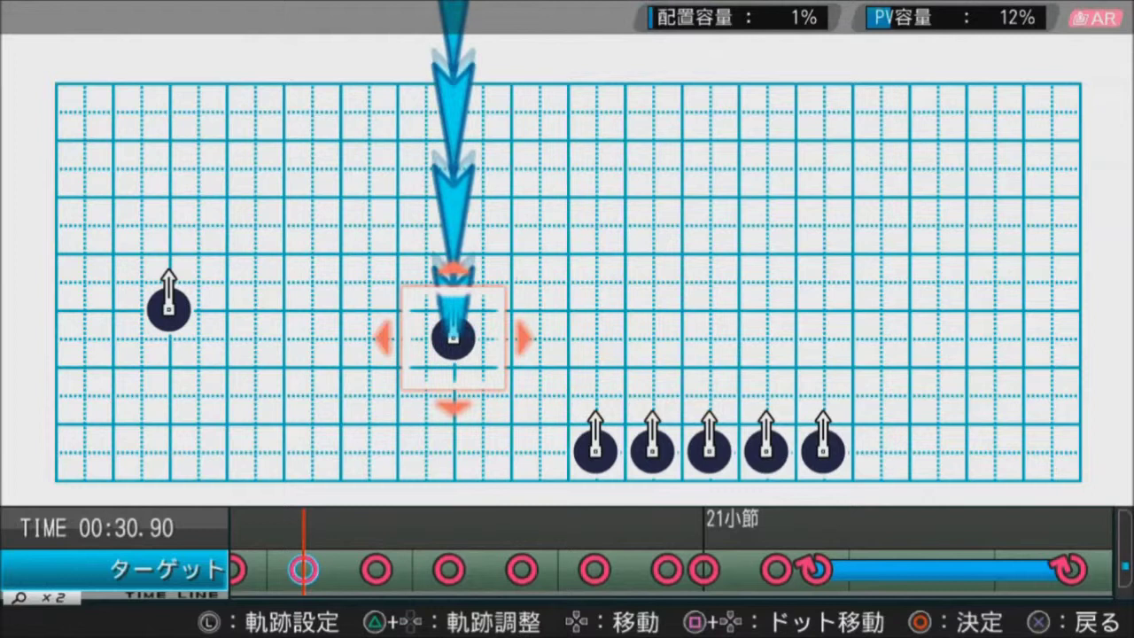
{"action": "key", "text": "Up"}
{"action": "key", "text": "Return"}
Pick up the target at 00:31.10 and move it one cell to the right of the second target, on the same grid line.
{"action": "key", "text": "Right"}
{"action": "key", "text": "Return"}
{"action": "key", "text": "Up"}
{"action": "key", "text": "Up"}
{"action": "key", "text": "Up"}
{"action": "key", "text": "Up"}
{"action": "key", "text": "Left"}
{"action": "key", "text": "Left"}
{"action": "key", "text": "Left"}
{"action": "key", "text": "Left"}
{"action": "key", "text": "Left"}
{"action": "key", "text": "Left"}
{"action": "key", "text": "Left"}
{"action": "key", "text": "Left"}
{"action": "key", "text": "Left"}
{"action": "key", "text": "Left"}
{"action": "key", "text": "Left"}
{"action": "key", "text": "Left"}
{"action": "key", "text": "Left"}
{"action": "key", "text": "Left"}
{"action": "key", "text": "Left"}
{"action": "key", "text": "Left"}
{"action": "key", "text": "Left"}
{"action": "key", "text": "Left"}
{"action": "key", "text": "Left"}
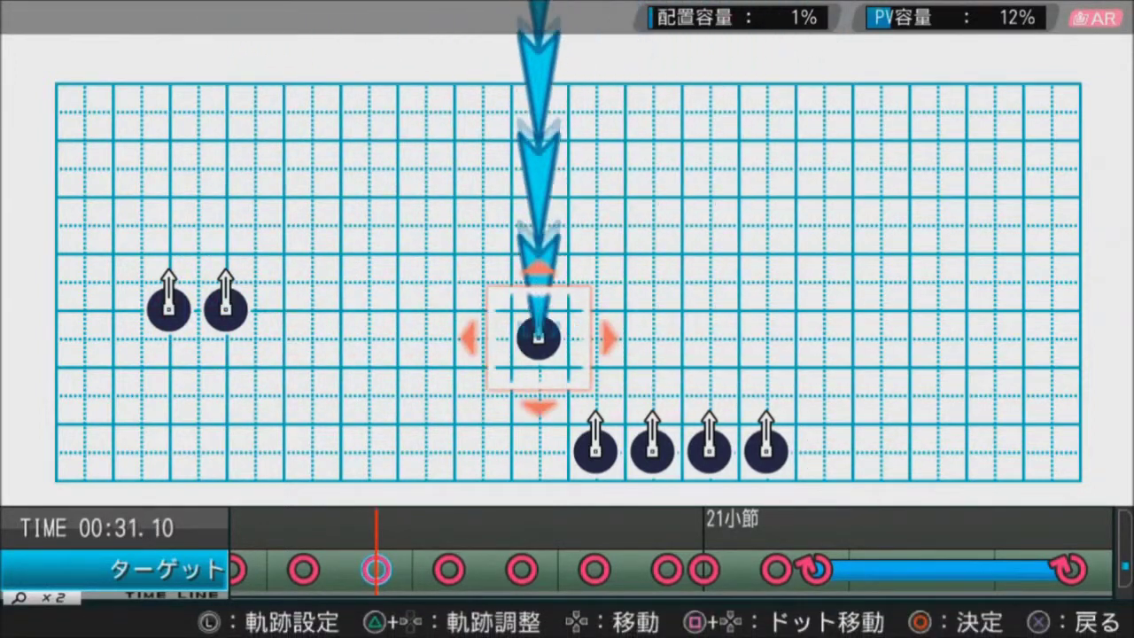
{"action": "key", "text": "Up"}
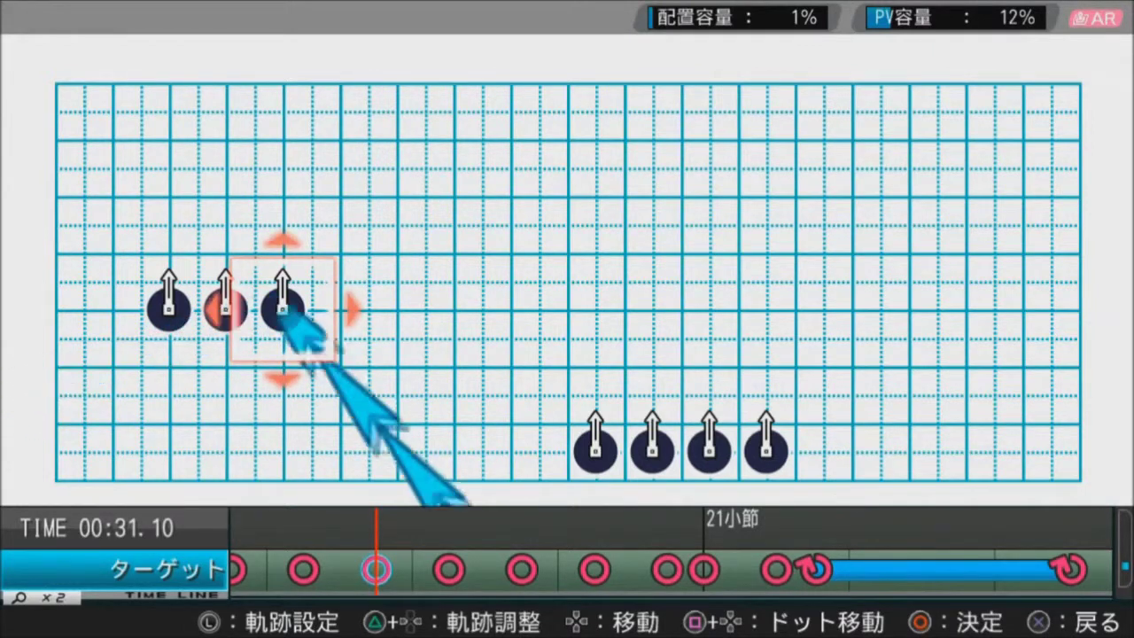
Adjust the trajectory of the target at 00:31.10 so it comes in diagonally from the upper left.
{"action": "key", "text": "Up"}
{"action": "key", "text": "Right"}
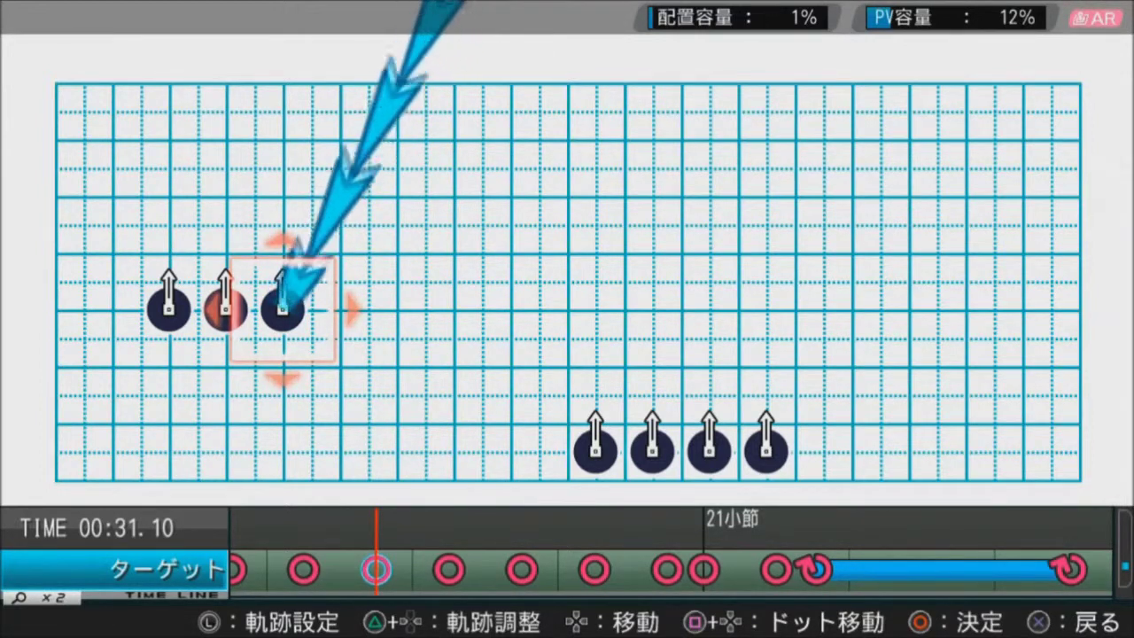
{"action": "key", "text": "Left"}
{"action": "key", "text": "Left"}
{"action": "key", "text": "Left"}
{"action": "key", "text": "Left"}
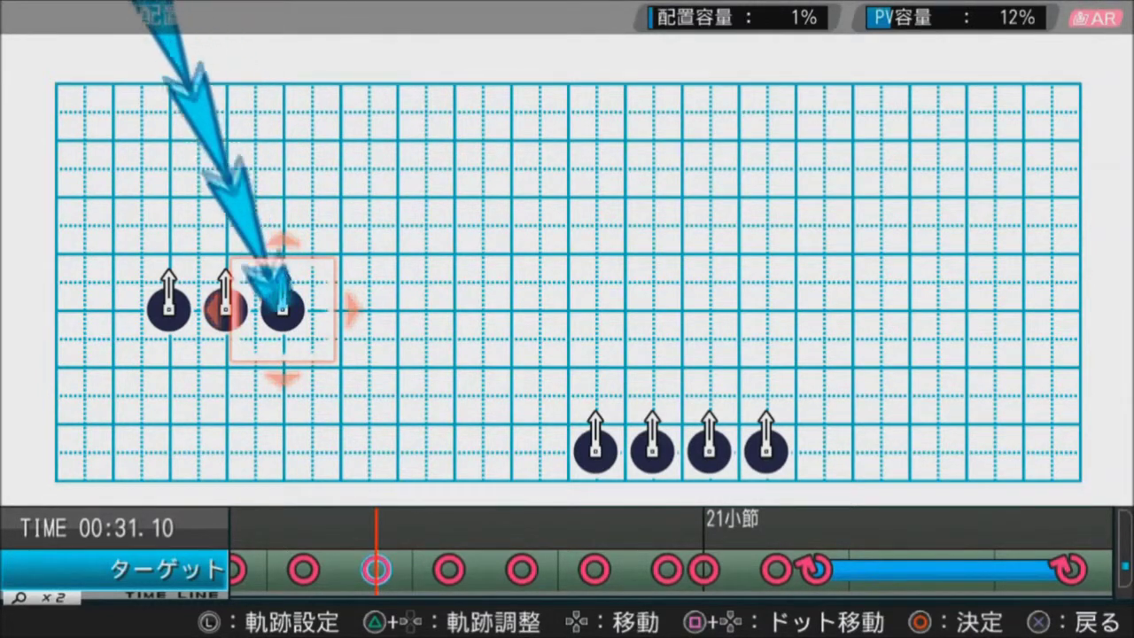
Try shifting the target at 00:31.10 sideways along its grid line, then bring it back beside the second target.
{"action": "key", "text": "Right"}
{"action": "key", "text": "Right"}
{"action": "key", "text": "Right"}
{"action": "key", "text": "Right"}
{"action": "key", "text": "Right"}
{"action": "key", "text": "Left"}
{"action": "key", "text": "Left"}
{"action": "key", "text": "Left"}
{"action": "key", "text": "Left"}
{"action": "key", "text": "Left"}
{"action": "key", "text": "Left"}
{"action": "key", "text": "Left"}
{"action": "key", "text": "Left"}
{"action": "key", "text": "Left"}
{"action": "key", "text": "Right"}
{"action": "key", "text": "Right"}
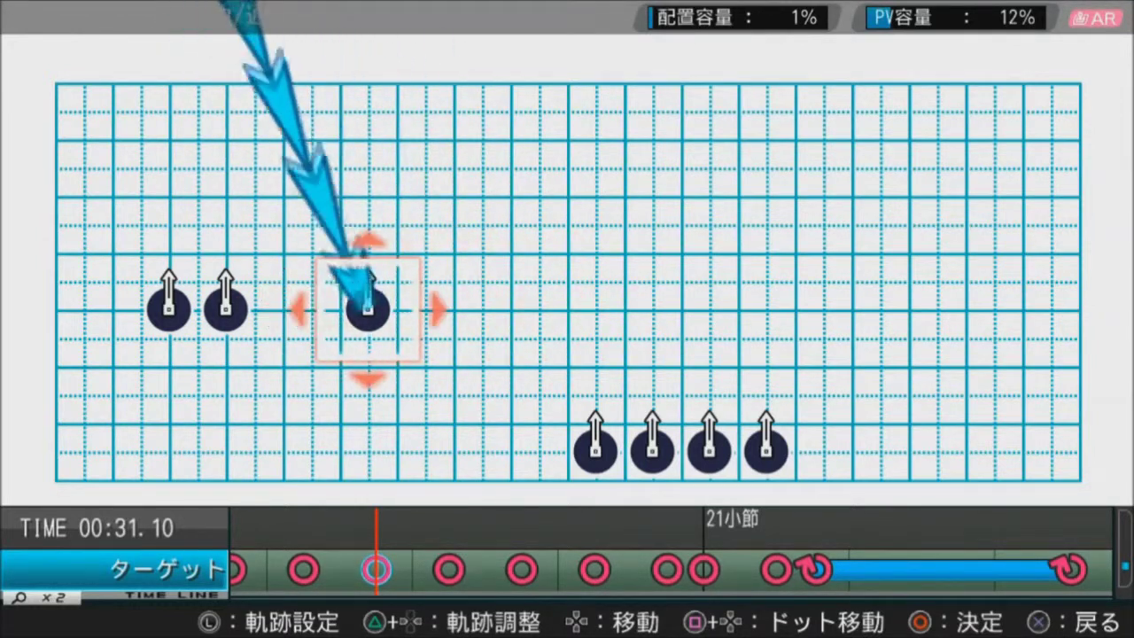
{"action": "key", "text": "Right"}
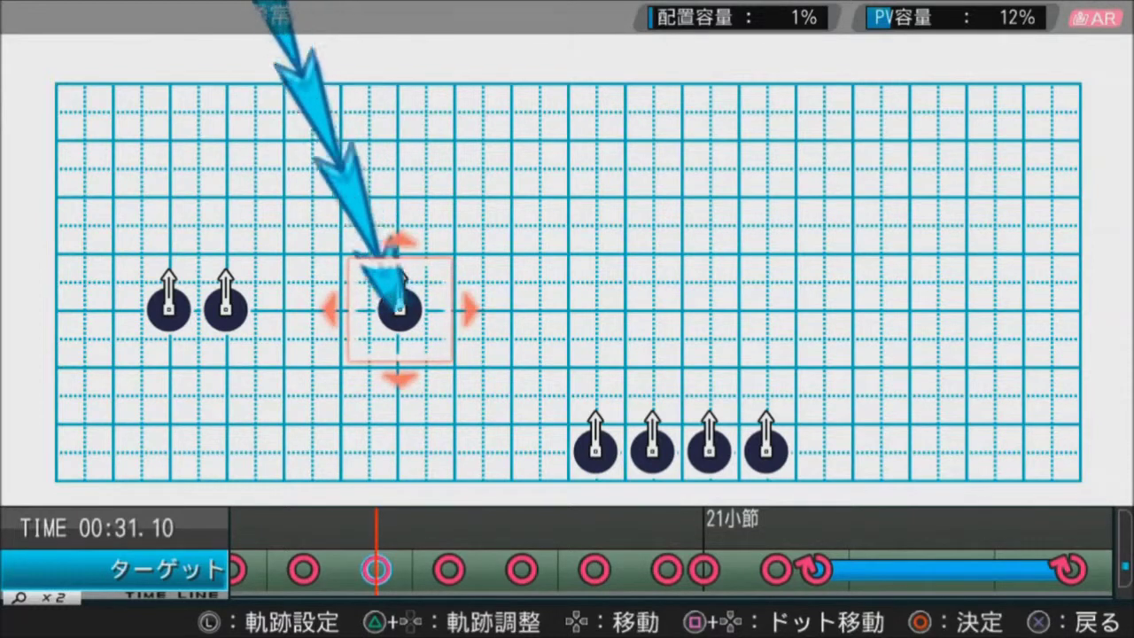
{"action": "key", "text": "Left"}
{"action": "key", "text": "Left"}
{"action": "key", "text": "Left"}
{"action": "key", "text": "Right"}
{"action": "key", "text": "Right"}
{"action": "key", "text": "Right"}
{"action": "key", "text": "Left"}
{"action": "key", "text": "Left"}
{"action": "key", "text": "Left"}
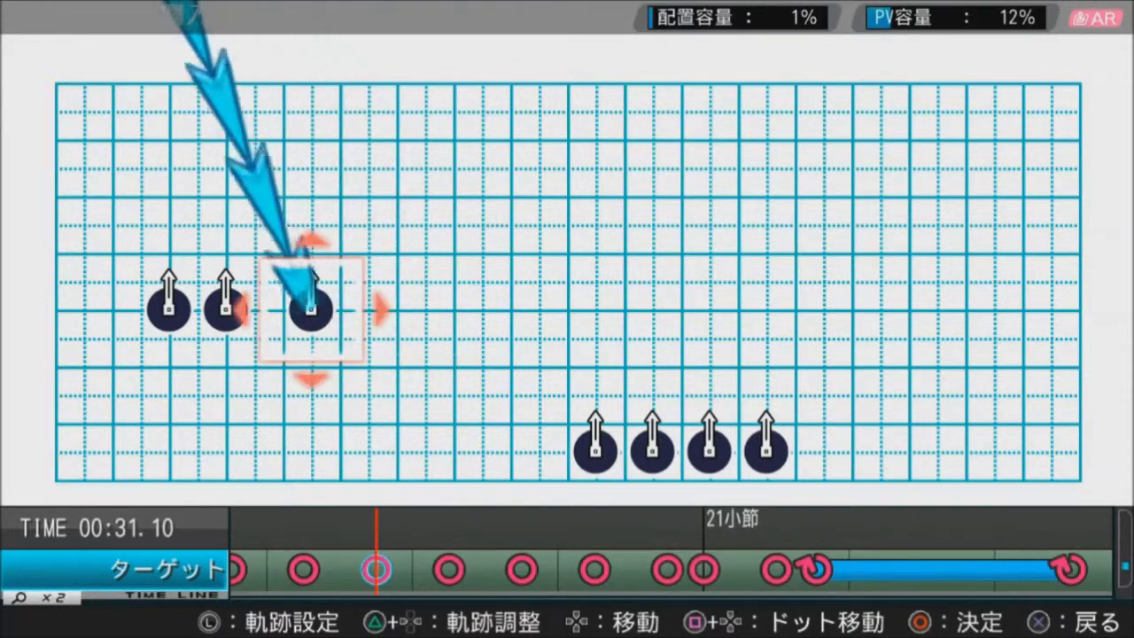
{"action": "key", "text": "Left"}
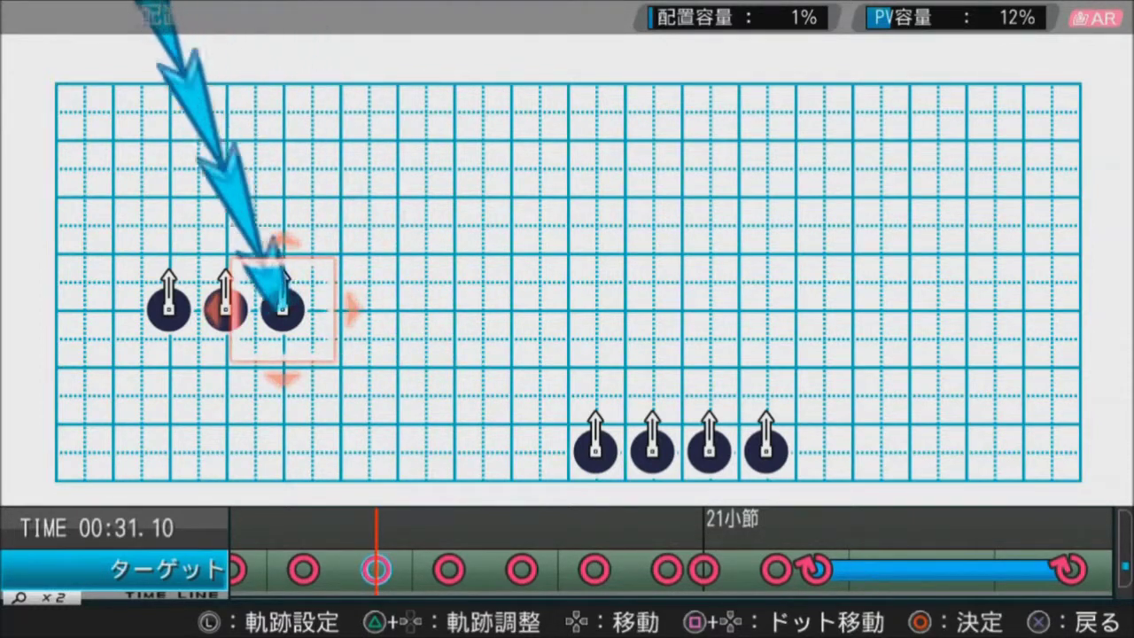
Move the target at 00:31.10 to the top-left corner of the placement grid.
{"action": "key", "text": "Up"}
{"action": "key", "text": "Up"}
{"action": "key", "text": "Up"}
{"action": "key", "text": "Up"}
{"action": "key", "text": "Left"}
{"action": "key", "text": "Left"}
{"action": "key", "text": "Left"}
{"action": "key", "text": "Left"}
{"action": "key", "text": "Left"}
{"action": "key", "text": "Left"}
{"action": "key", "text": "Up"}
{"action": "key", "text": "Left"}
{"action": "key", "text": "Up"}
{"action": "key", "text": "Up"}
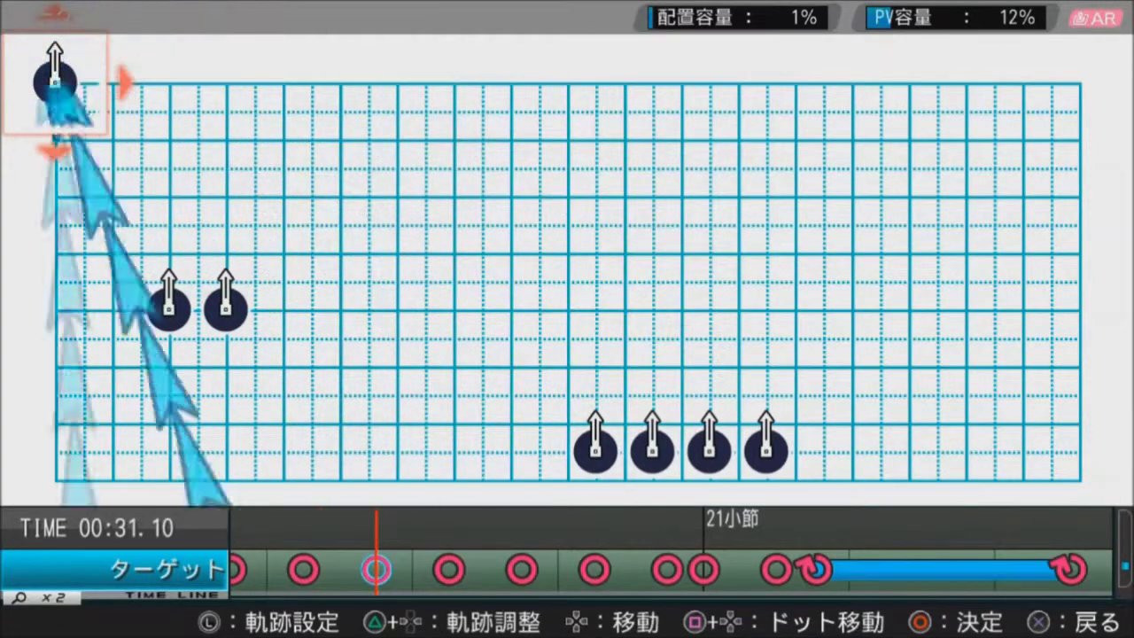
Try the target at 00:31.10 one cell to the right of and one cell below the grid's top-left corner, nudging it around that spot.
{"action": "key", "text": "Right"}
{"action": "key", "text": "Right"}
{"action": "key", "text": "Down"}
{"action": "key", "text": "Down"}
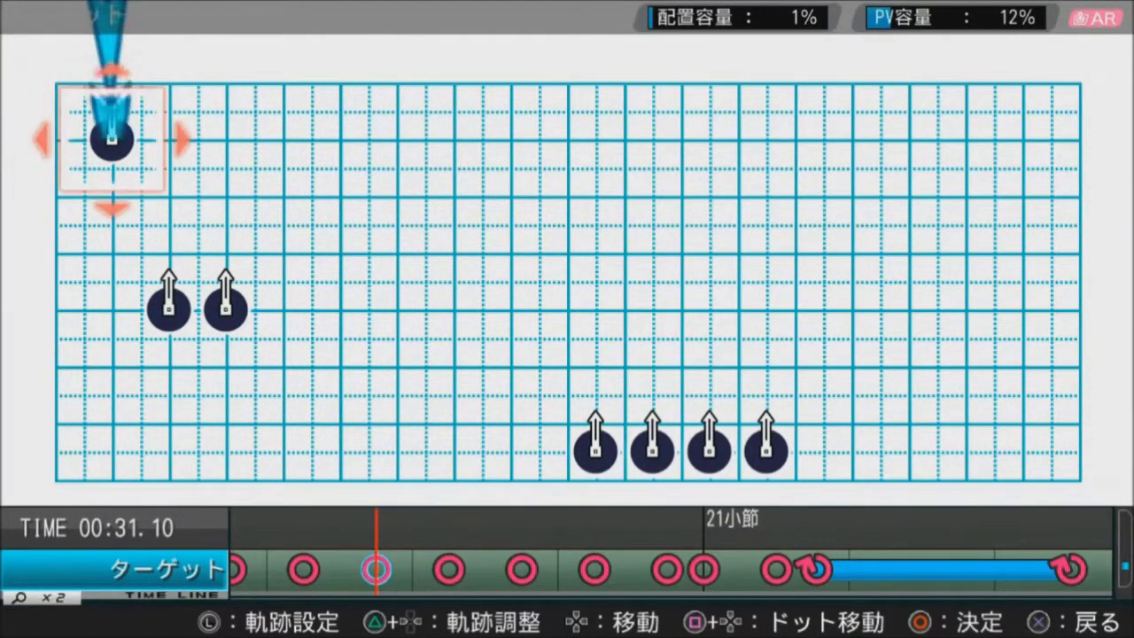
{"action": "key", "text": "Right"}
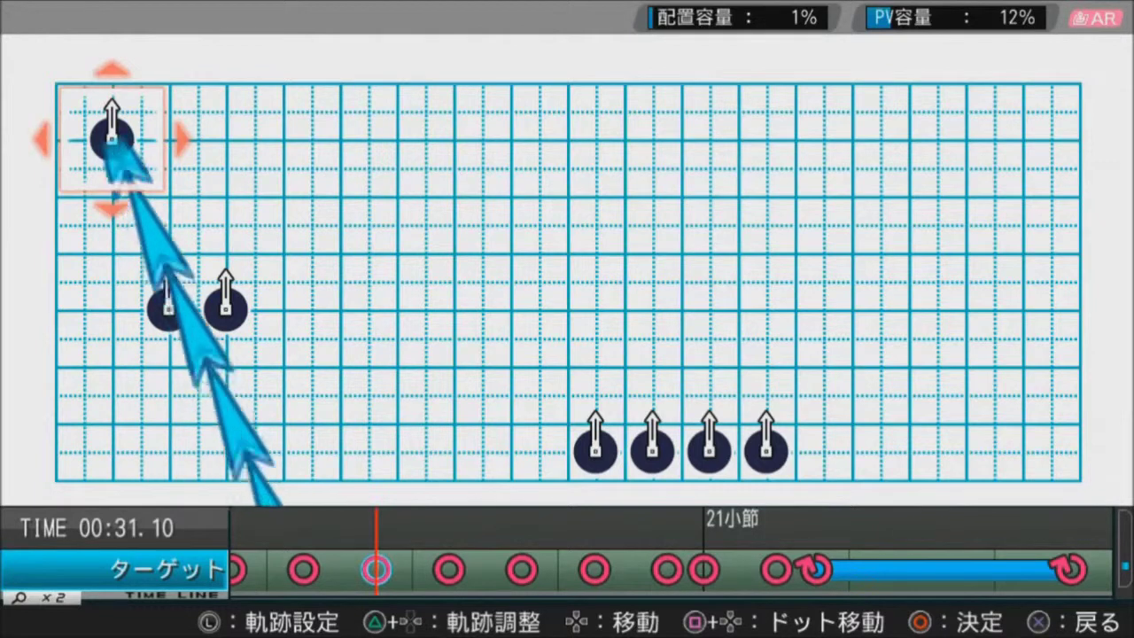
{"action": "key", "text": "Down"}
{"action": "key", "text": "Left"}
Place the target at 00:31.10 half a cell to the right of the second target on the same grid line, and leave the placement grid.
{"action": "key", "text": "Right"}
{"action": "key", "text": "Up"}
{"action": "key", "text": "Down"}
{"action": "key", "text": "Up"}
{"action": "key", "text": "Down"}
{"action": "key", "text": "Up"}
{"action": "key", "text": "Return"}
{"action": "key", "text": "Return"}
{"action": "key", "text": "Down"}
{"action": "key", "text": "Down"}
{"action": "key", "text": "Down"}
{"action": "key", "text": "Down"}
{"action": "key", "text": "Down"}
{"action": "key", "text": "Right"}
{"action": "key", "text": "Right"}
{"action": "key", "text": "Right"}
{"action": "key", "text": "Right"}
{"action": "key", "text": "Right"}
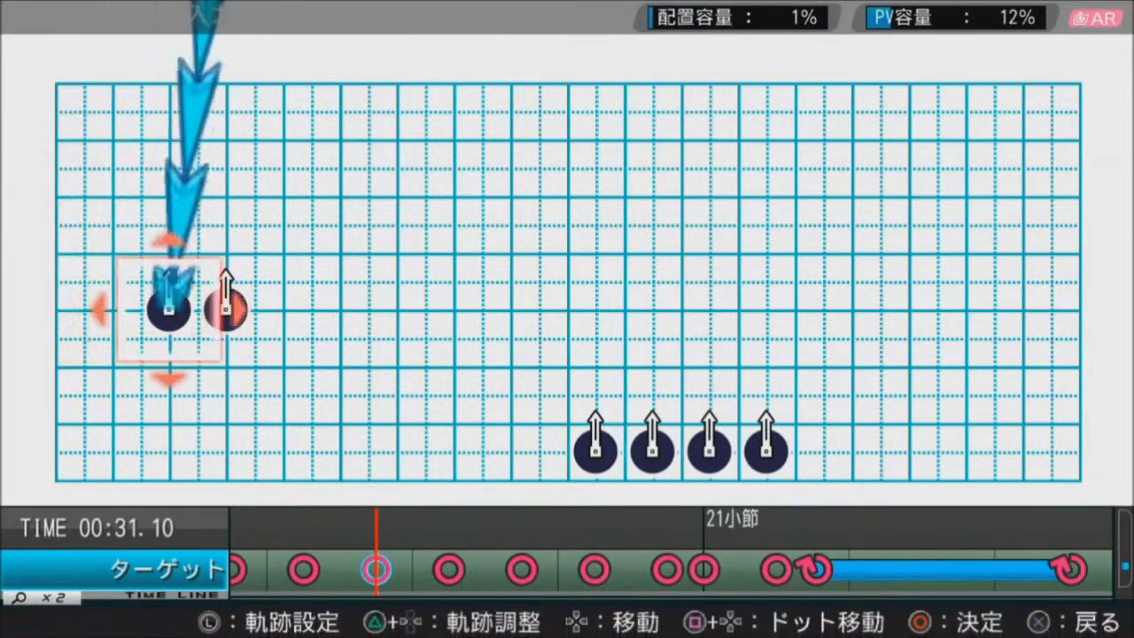
{"action": "key", "text": "Return"}
{"action": "key", "text": "Escape"}
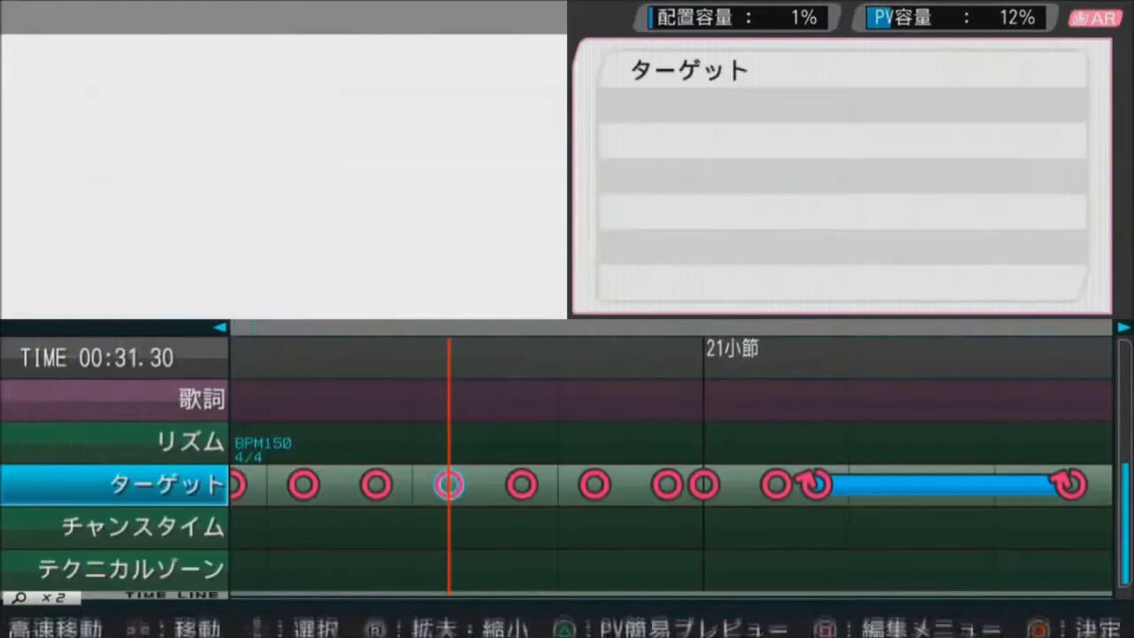
Go back to the target at 00:30.70 and open its target placement in preset input mode (プリセット入力).
{"action": "key", "text": "Left"}
{"action": "key", "text": "Left"}
{"action": "key", "text": "Left"}
{"action": "key", "text": "Left"}
{"action": "key", "text": "Left"}
{"action": "key", "text": "Left"}
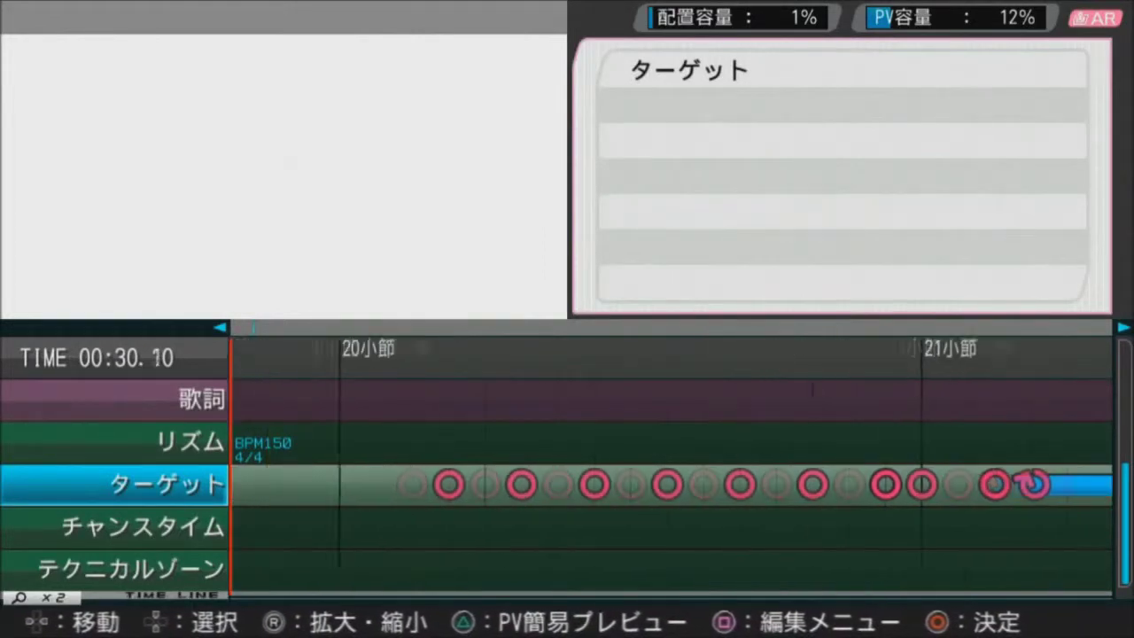
{"action": "key", "text": "Right"}
{"action": "key", "text": "Right"}
{"action": "key", "text": "Right"}
{"action": "key", "text": "Return"}
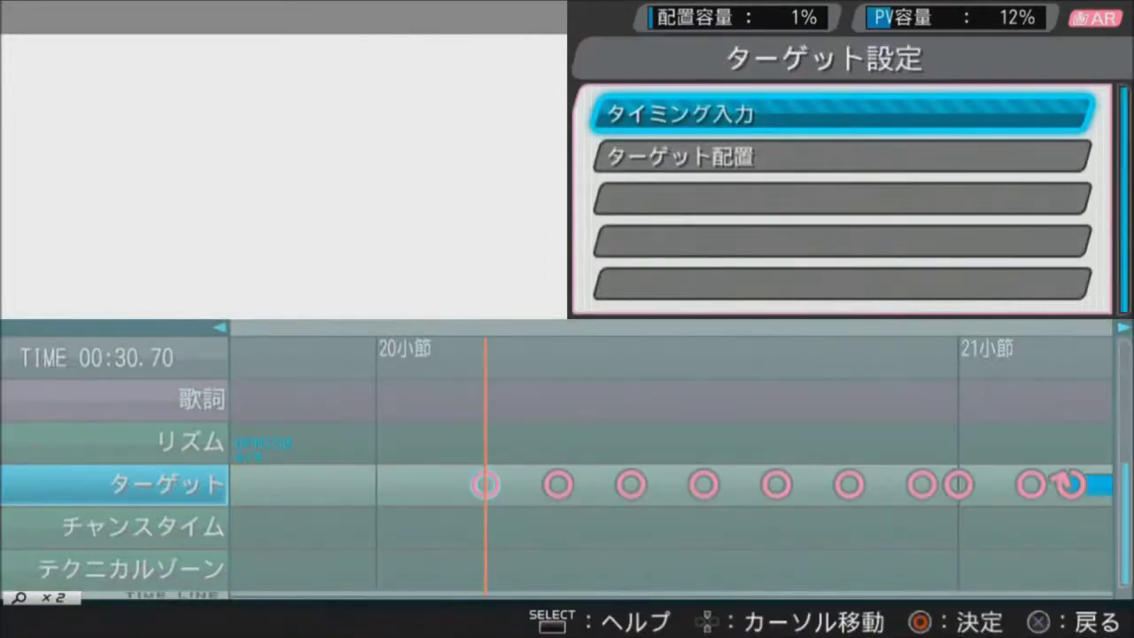
{"action": "key", "text": "Down"}
{"action": "key", "text": "Return"}
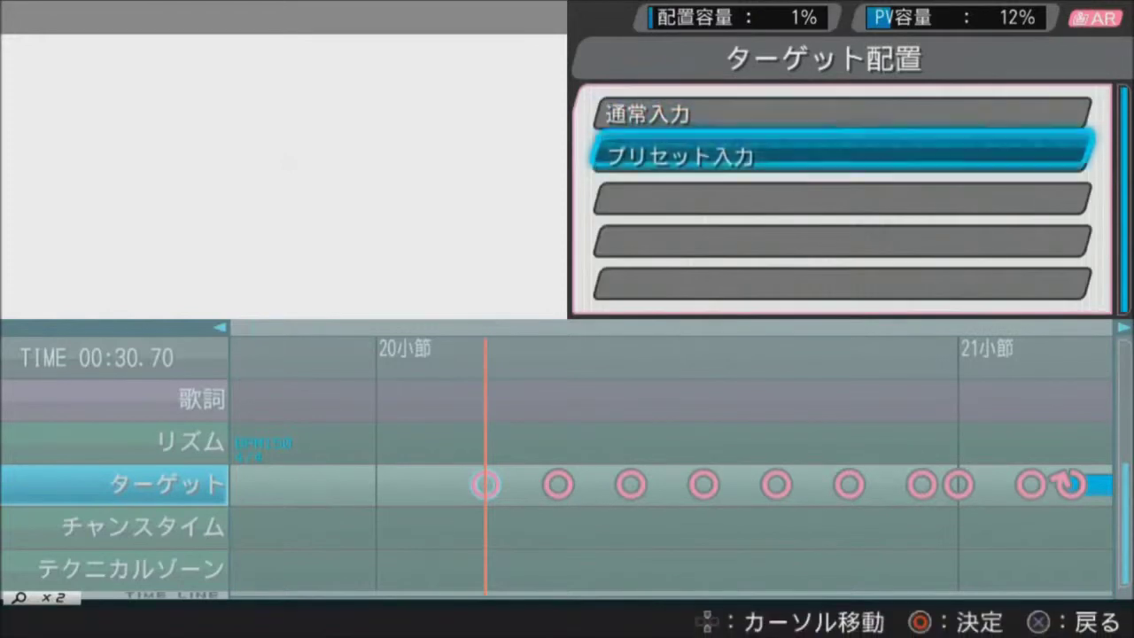
{"action": "key", "text": "Return"}
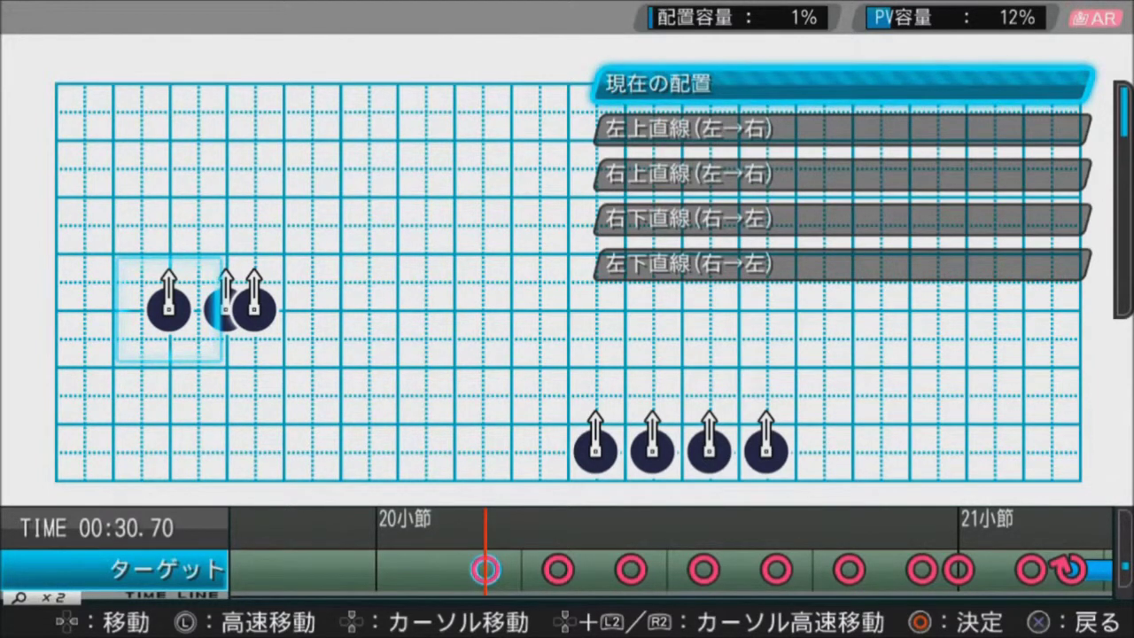
Preview the straight-line placement presets from 左上直線(左→右) through 左下直線(右→左).
{"action": "key", "text": "Down"}
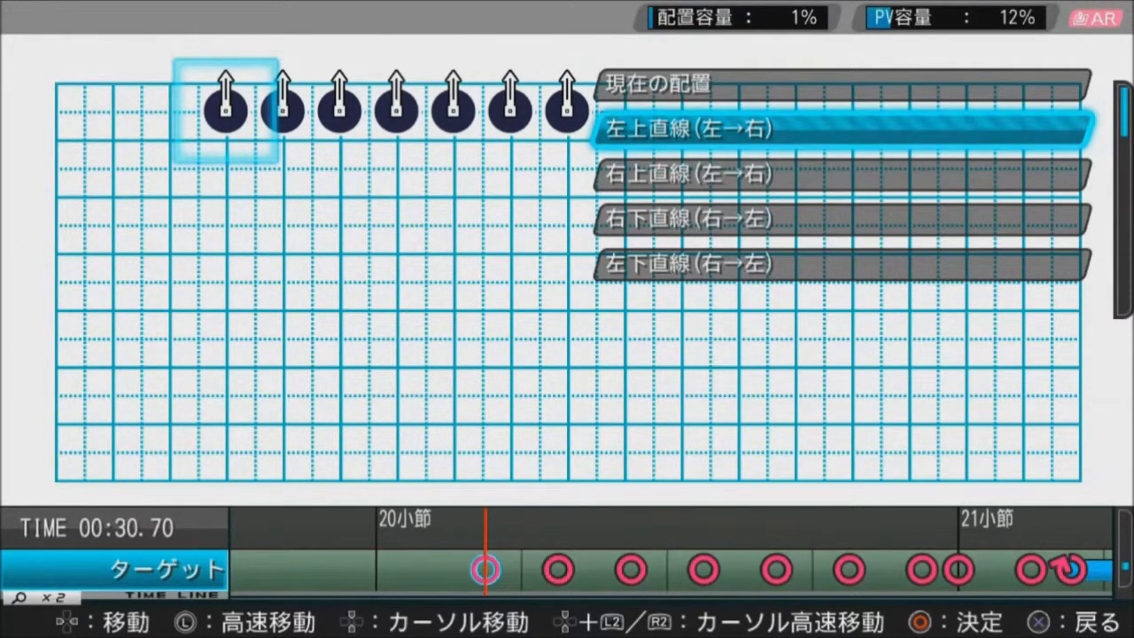
{"action": "key", "text": "Down"}
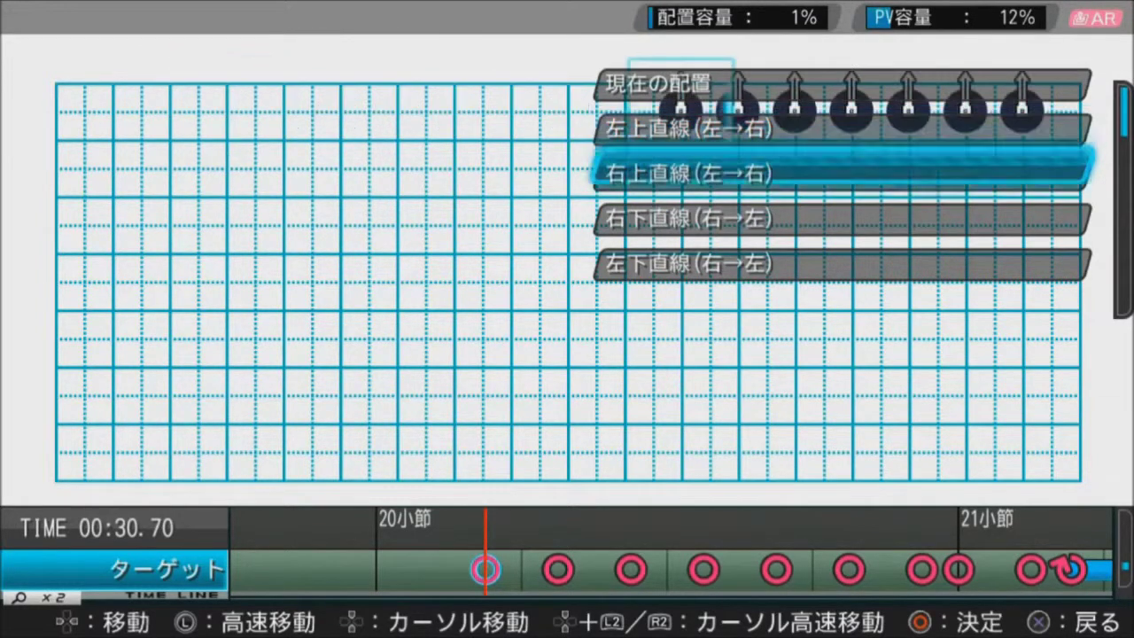
{"action": "key", "text": "Down"}
Step through the diagonal (ナナメ) placement presets in both directions, and close preset input.
{"action": "key", "text": "Down"}
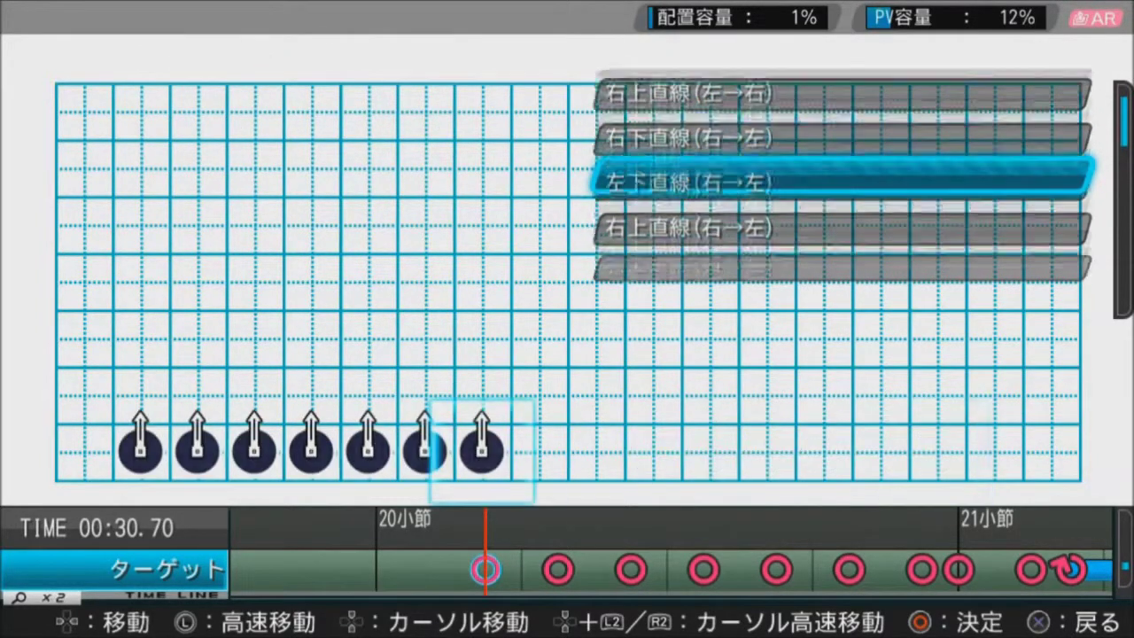
{"action": "key", "text": "Down"}
{"action": "key", "text": "Down"}
{"action": "key", "text": "Down"}
{"action": "key", "text": "Down"}
{"action": "key", "text": "Down"}
{"action": "key", "text": "Down"}
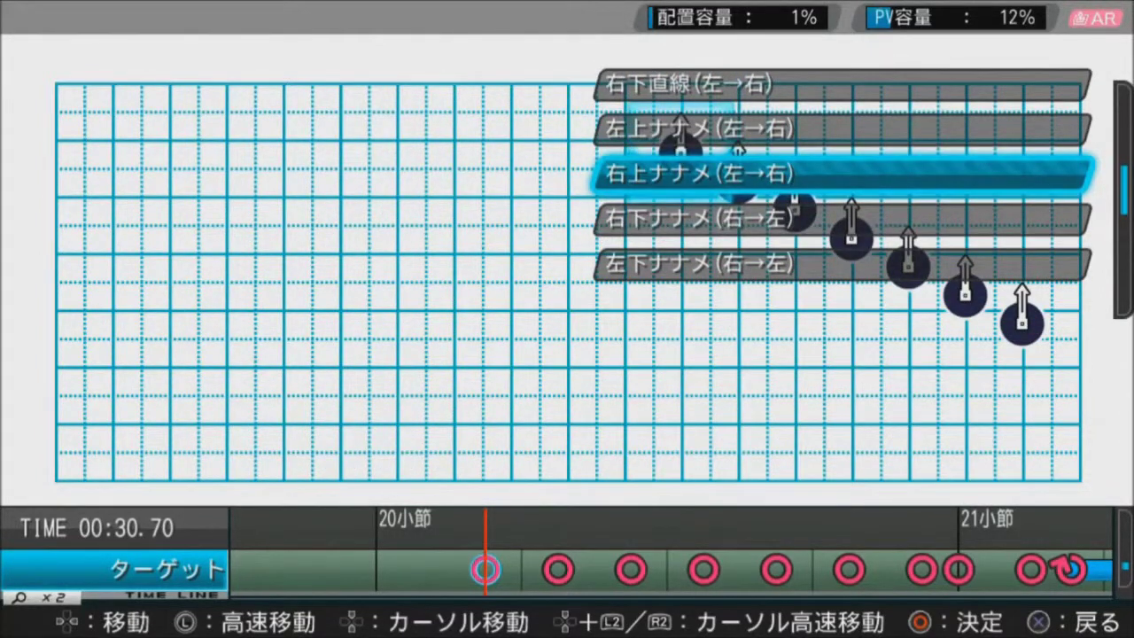
{"action": "key", "text": "Down"}
{"action": "key", "text": "Down"}
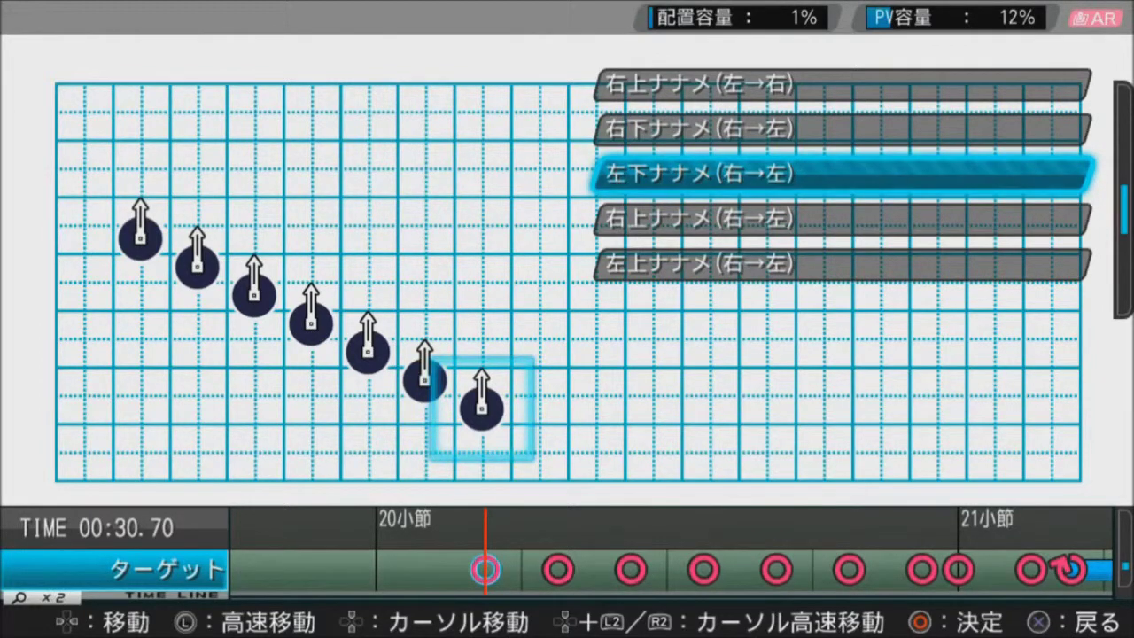
{"action": "key", "text": "Down"}
{"action": "key", "text": "Down"}
{"action": "key", "text": "Down"}
{"action": "key", "text": "Down"}
{"action": "key", "text": "Down"}
{"action": "key", "text": "Down"}
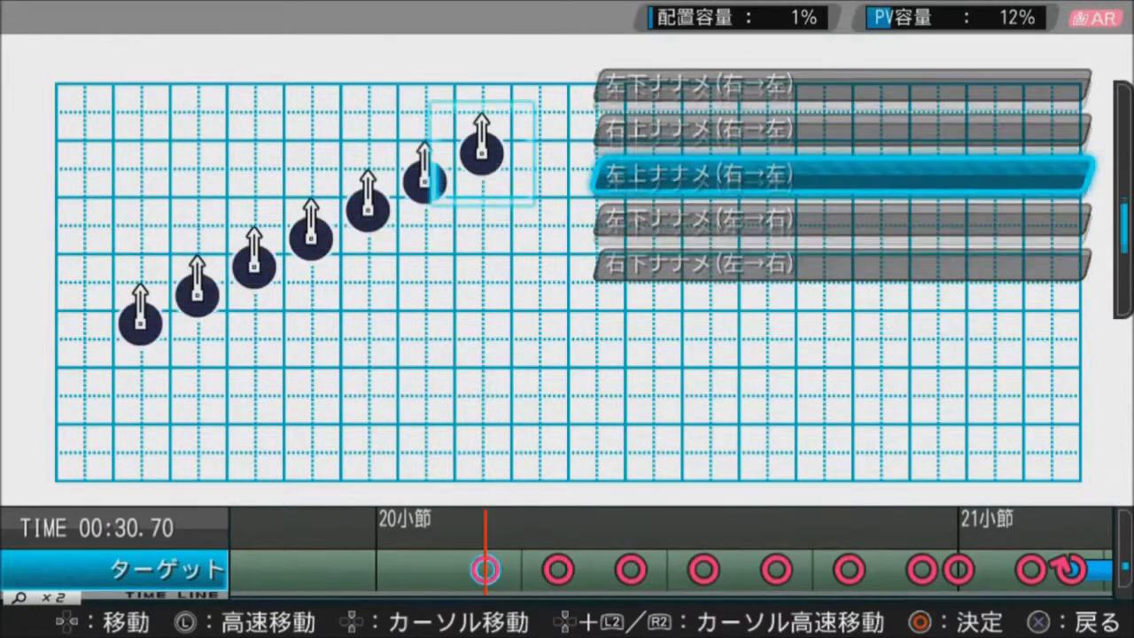
{"action": "key", "text": "Up"}
{"action": "key", "text": "Up"}
{"action": "key", "text": "Up"}
{"action": "key", "text": "Up"}
{"action": "key", "text": "Up"}
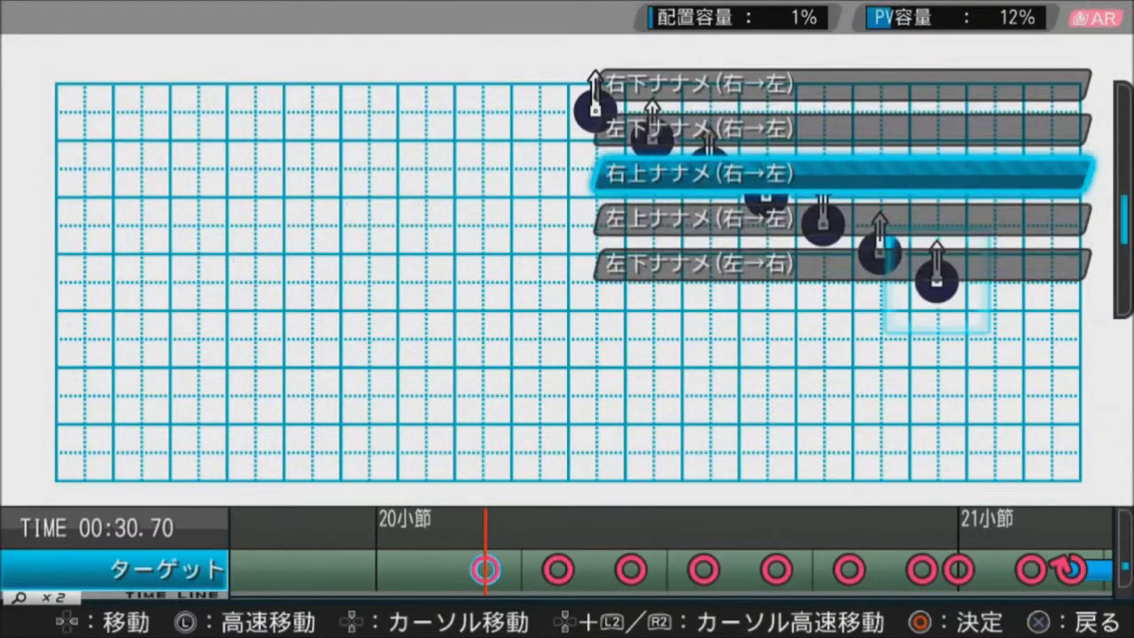
{"action": "key", "text": "Down"}
{"action": "key", "text": "Down"}
{"action": "key", "text": "Return"}
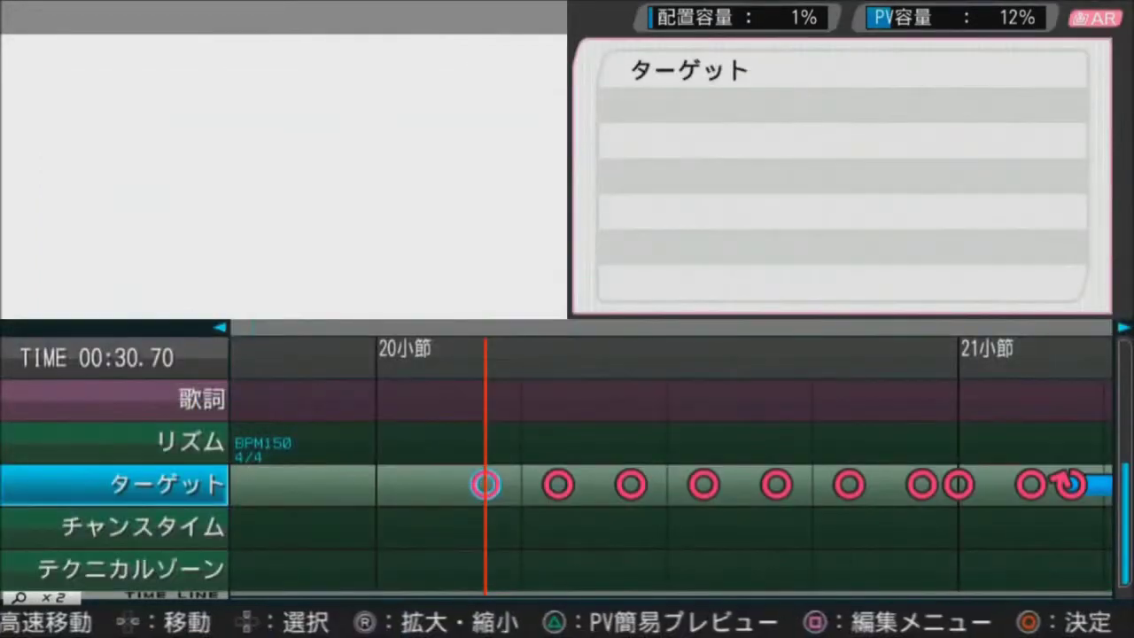
Select the チャンスタイム track and move the timeline position back toward the start of the song.
{"action": "key", "text": "Left"}
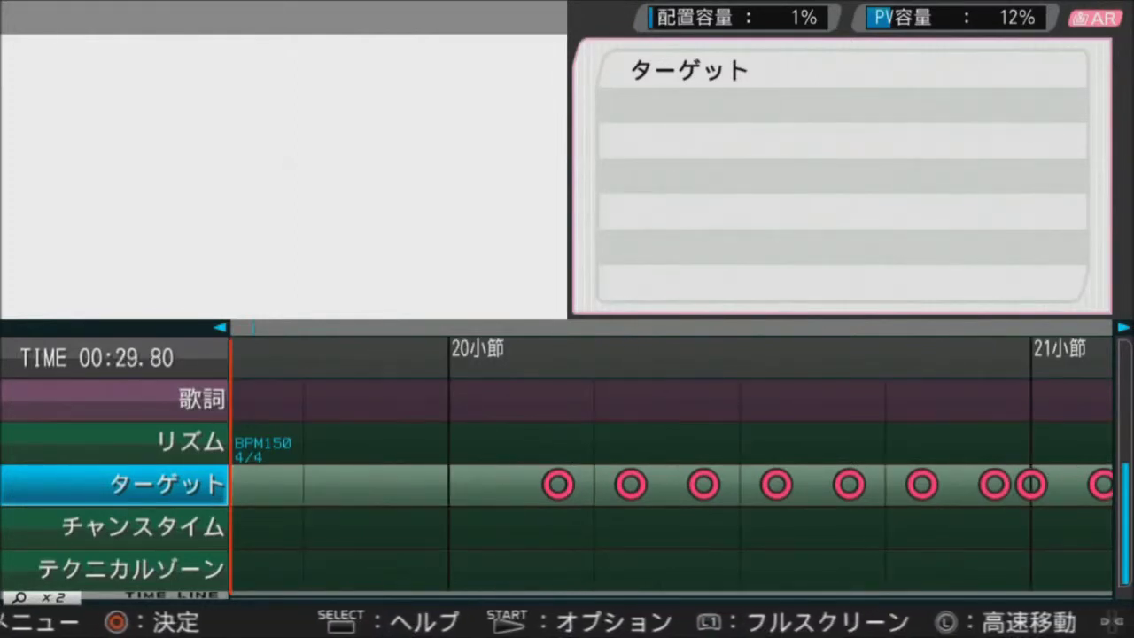
{"action": "key", "text": "Down"}
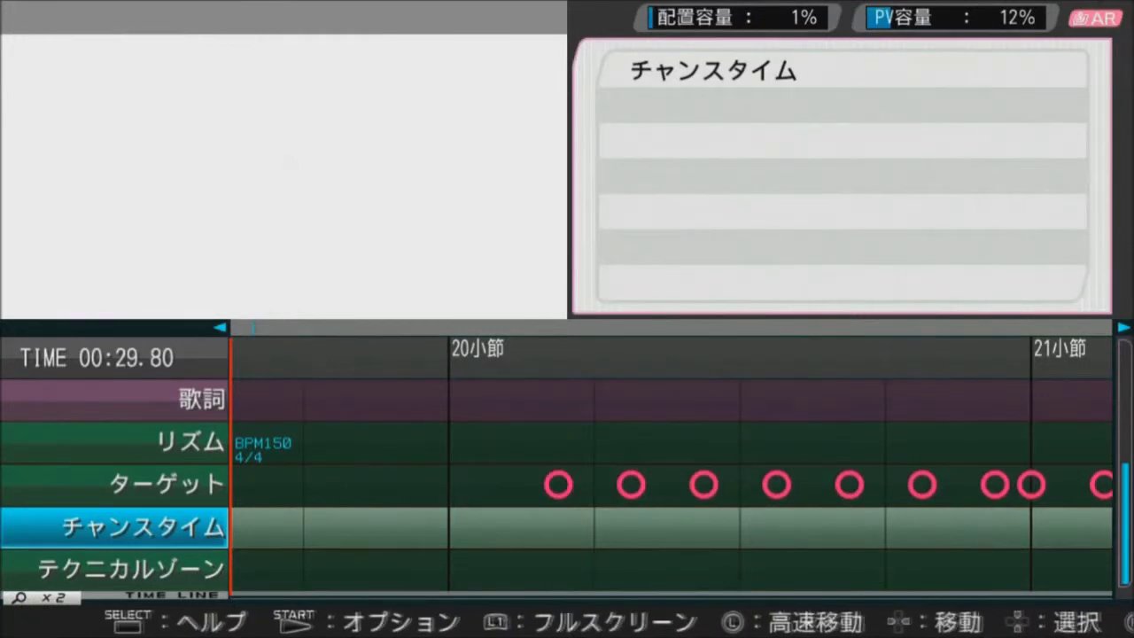
{"action": "key", "text": "Left"}
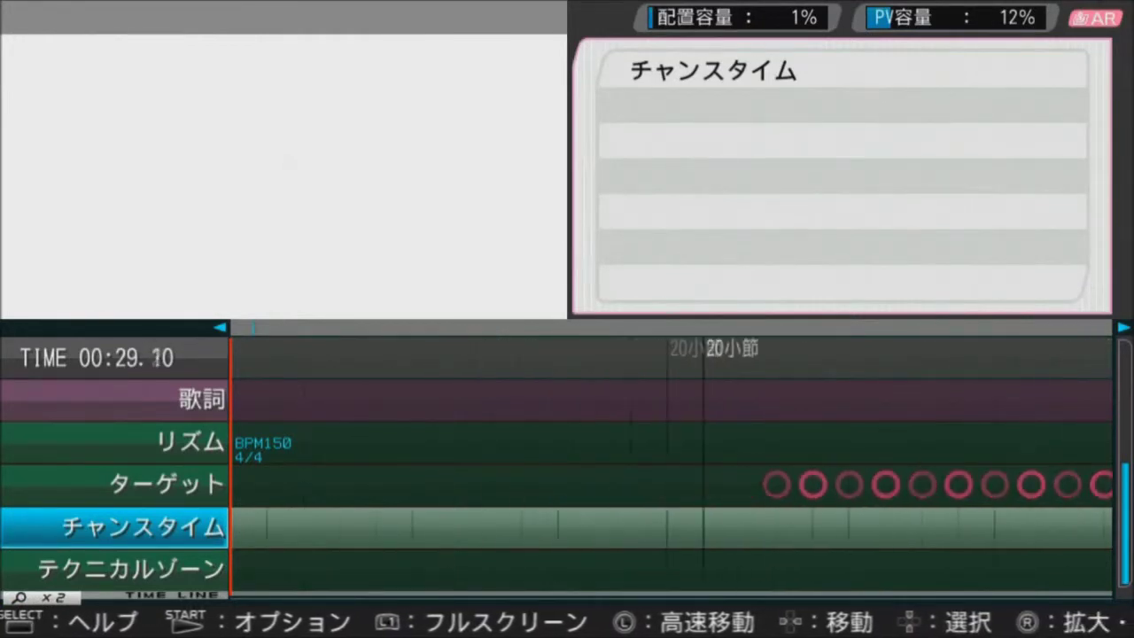
{"action": "key", "text": "Left"}
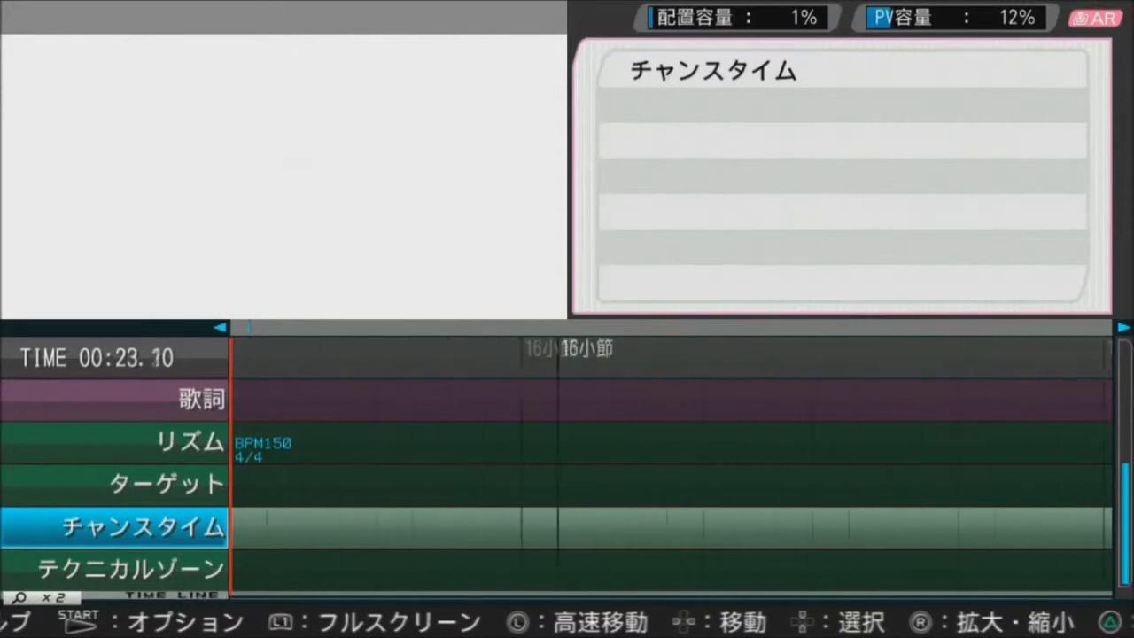
{"action": "key", "text": "Left"}
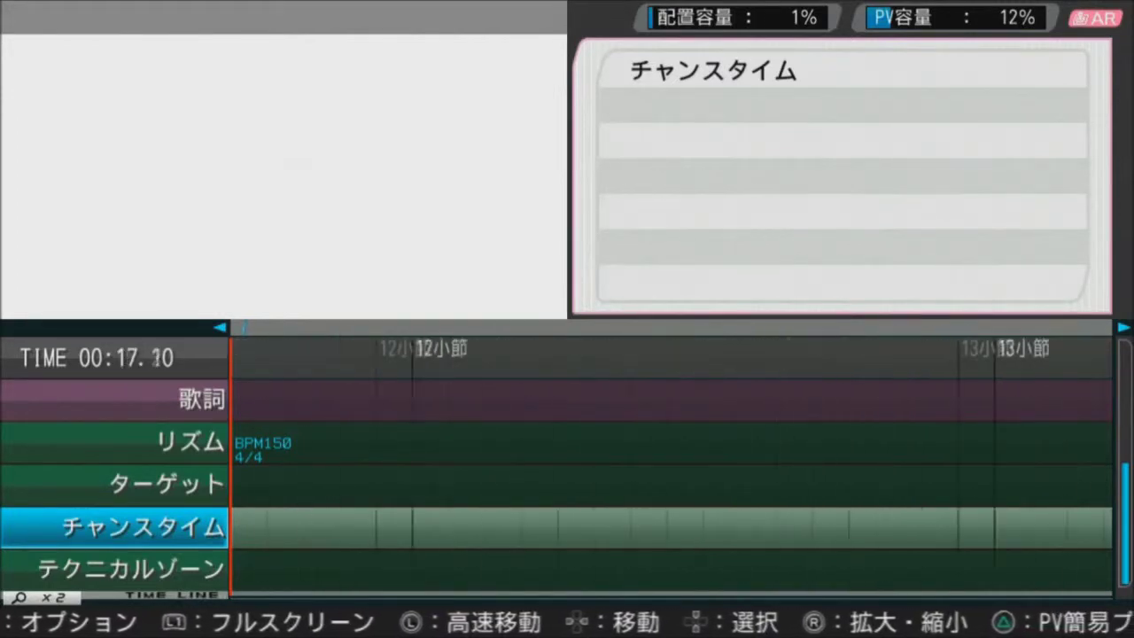
{"action": "key", "text": "Left"}
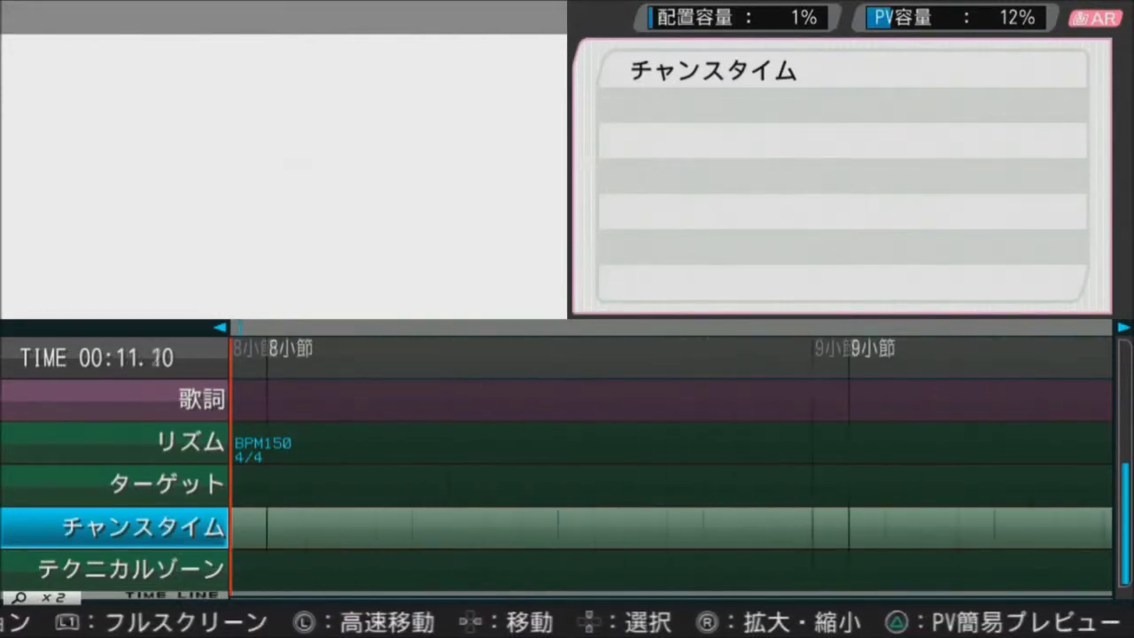
{"action": "key", "text": "Left"}
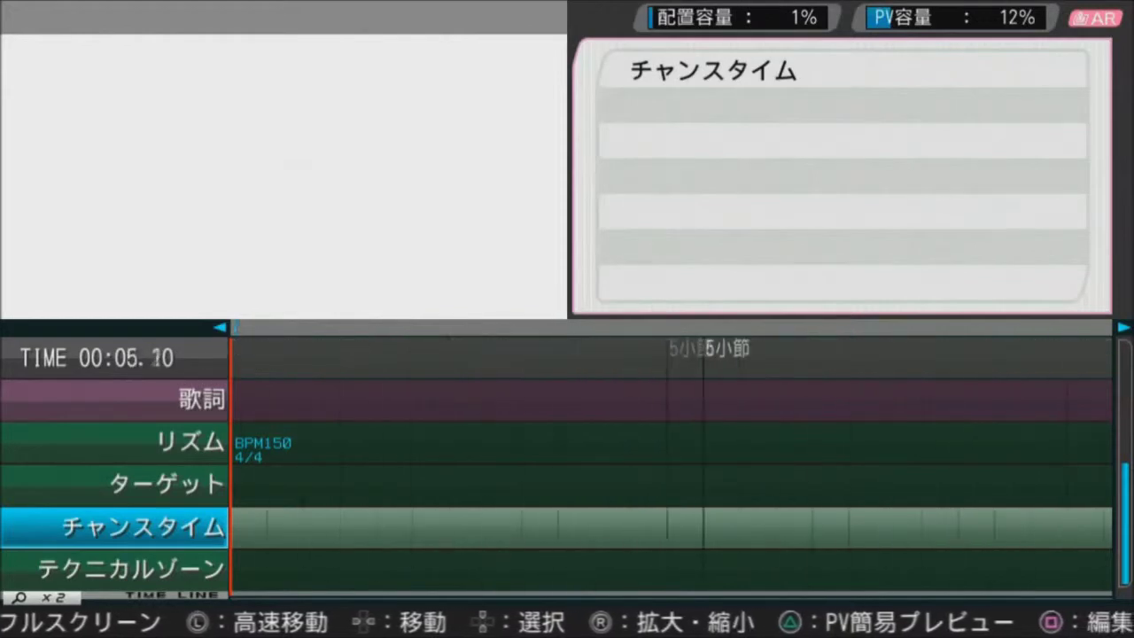